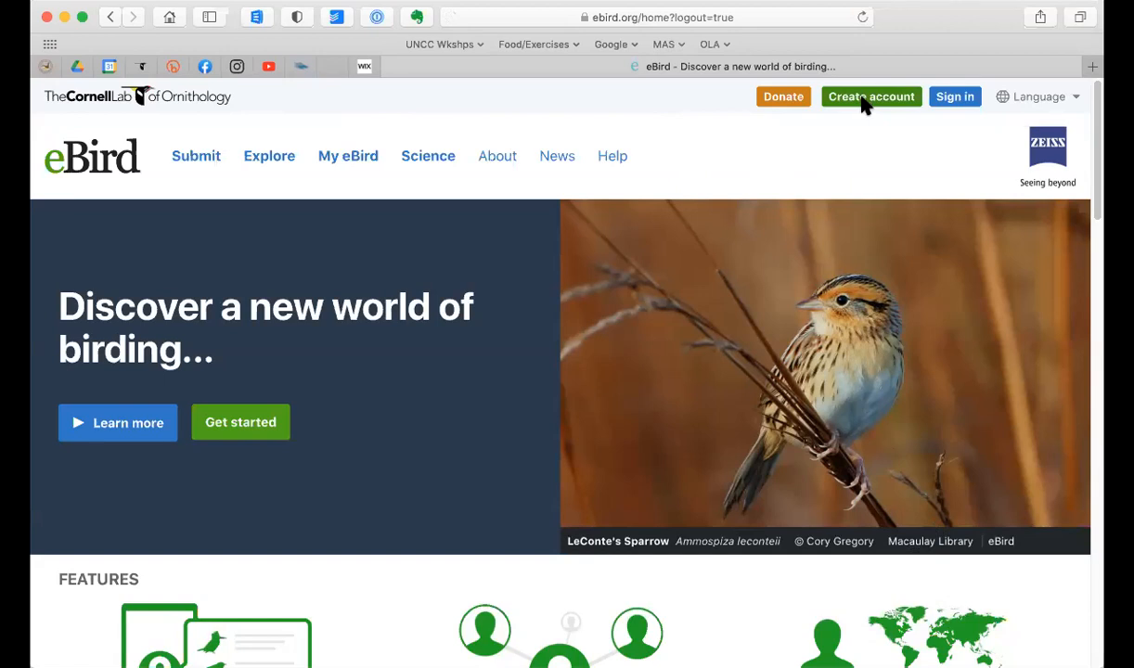
# Step: View the account creation form, and sign in to the existing Cornell Lab account with the saved username and password
pyautogui.click(863, 102)
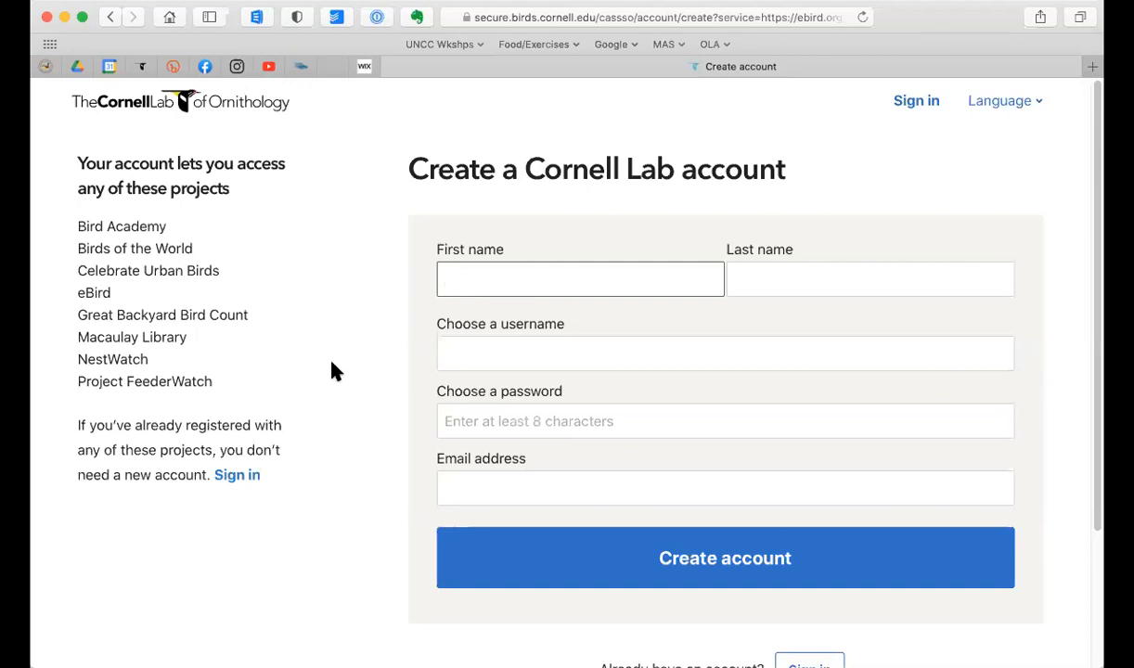
pyautogui.click(917, 104)
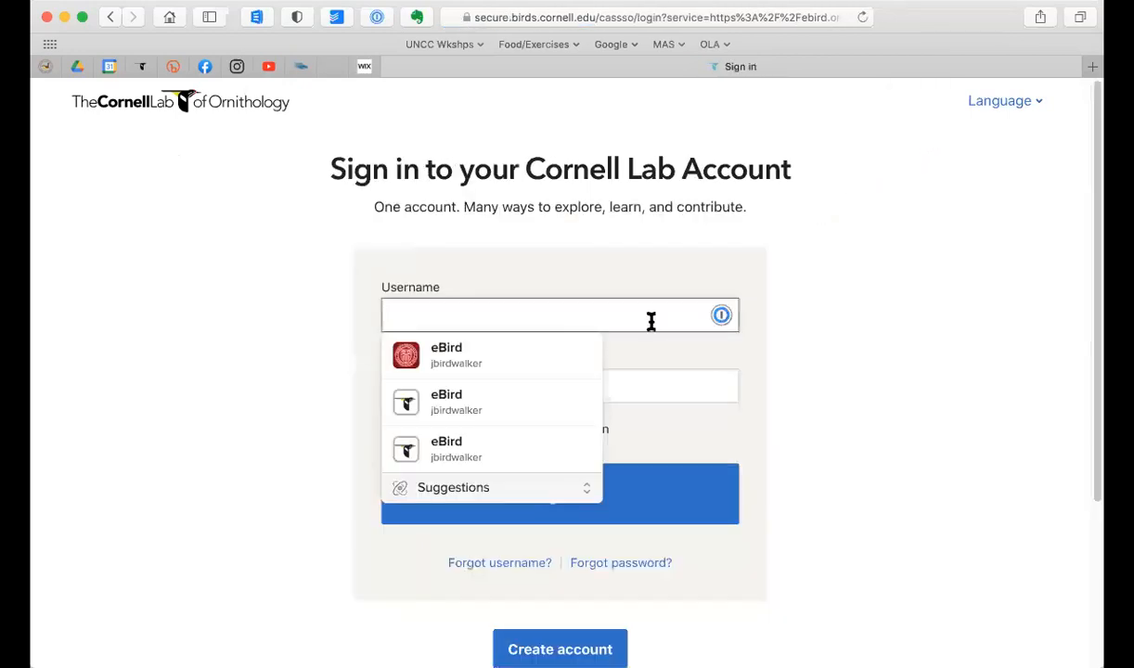
pyautogui.click(524, 409)
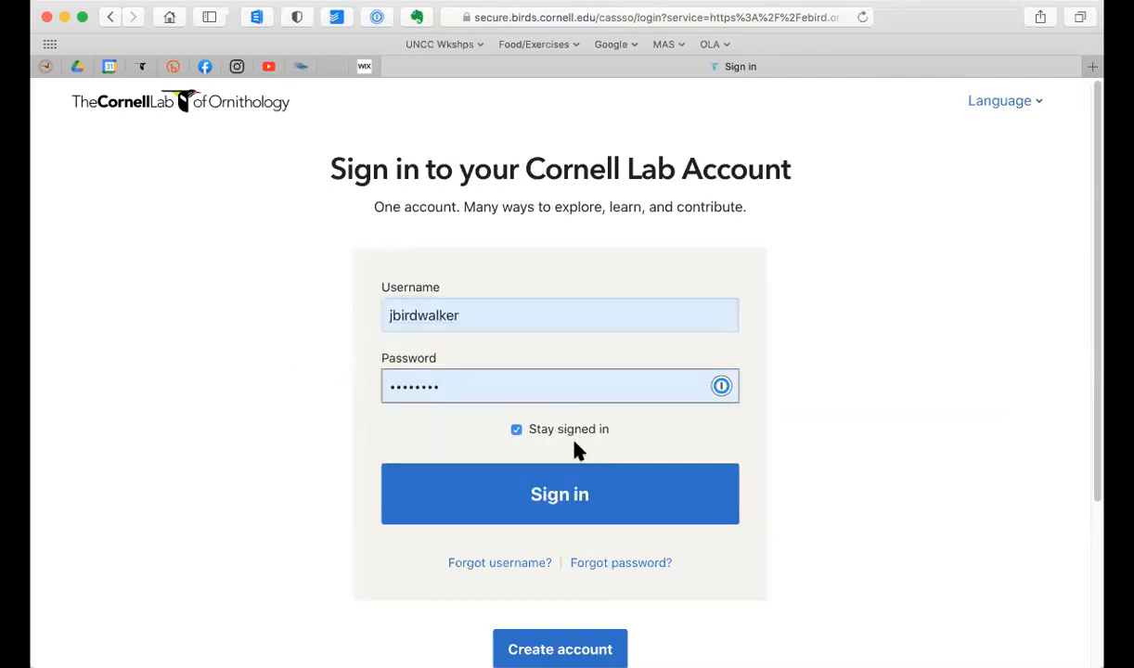
pyautogui.click(559, 495)
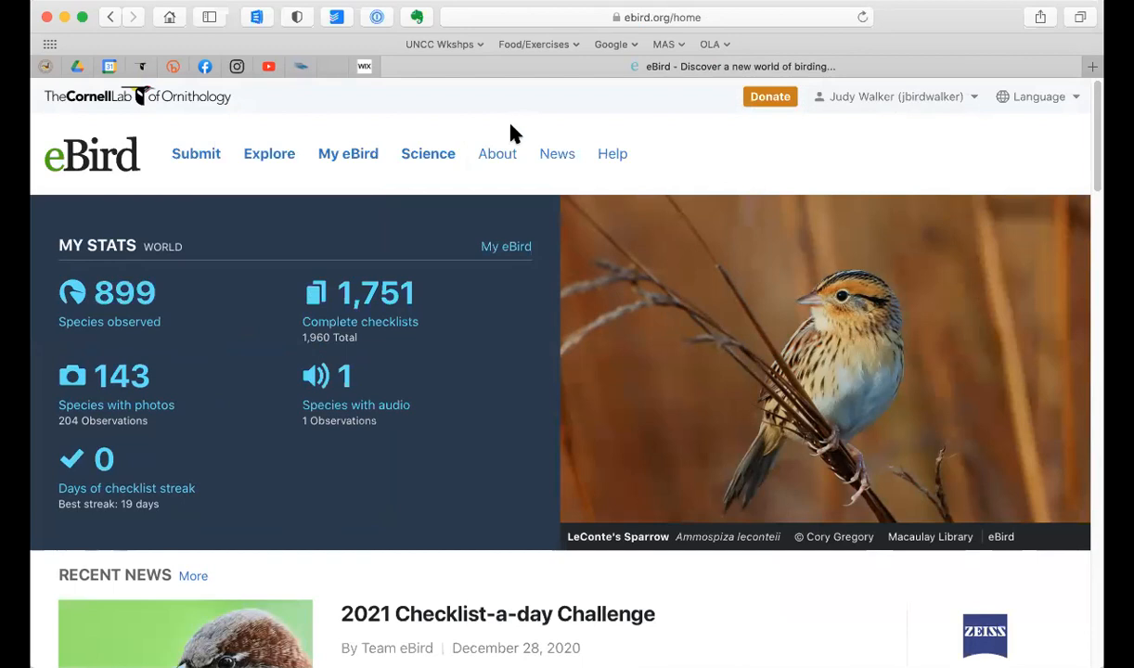
# Step: Start submitting observations and find the location on a map for the region Mecklenburg, North Carolina, United States
pyautogui.click(201, 158)
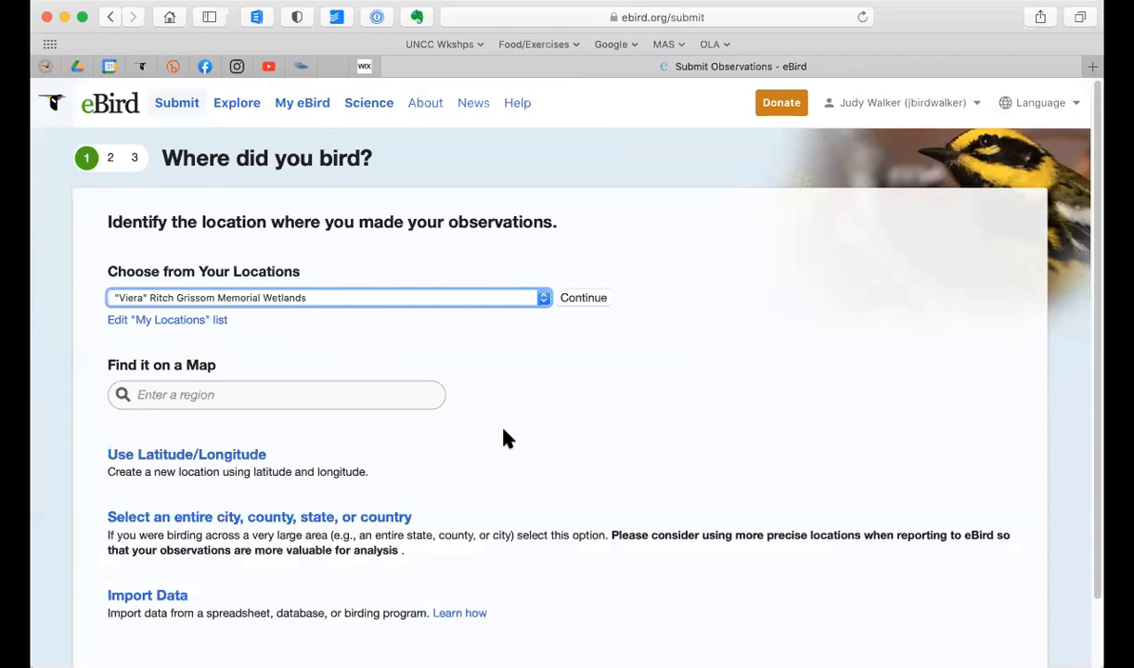
pyautogui.click(346, 396)
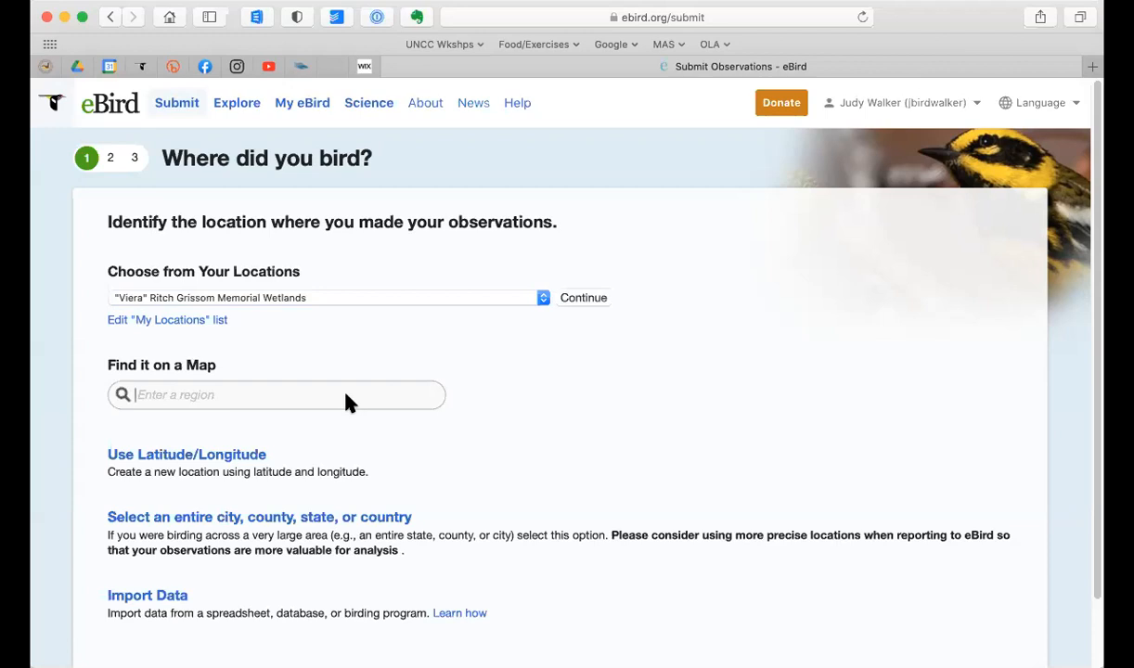
pyautogui.write('mek')
pyautogui.press('BackSpace')
pyautogui.write('ck')
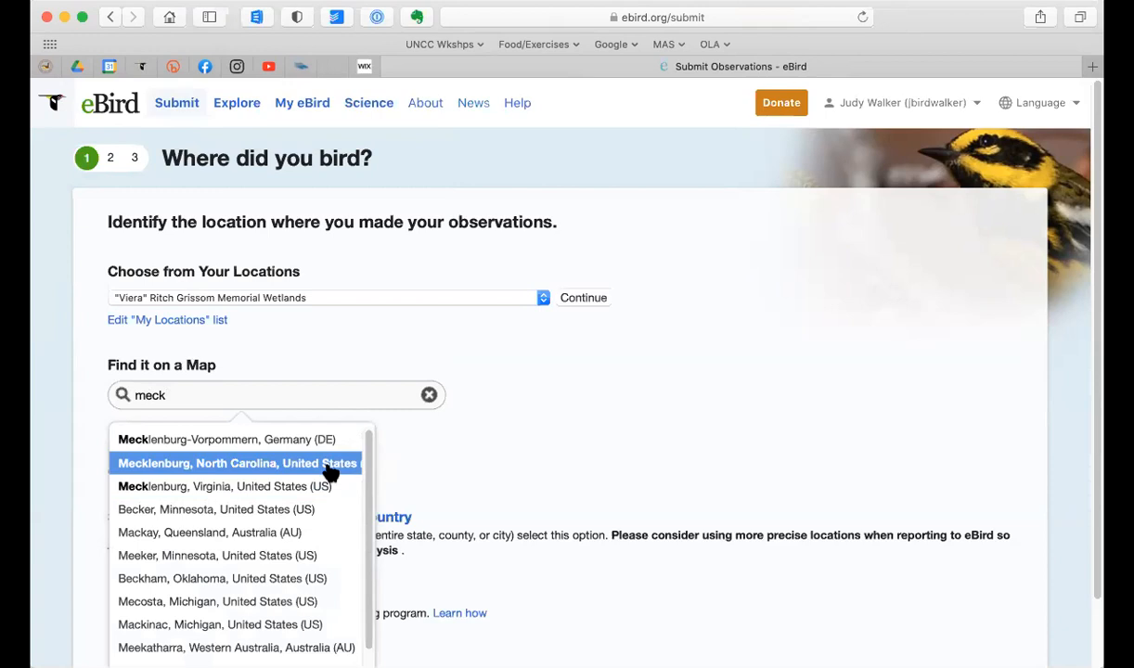
pyautogui.click(330, 469)
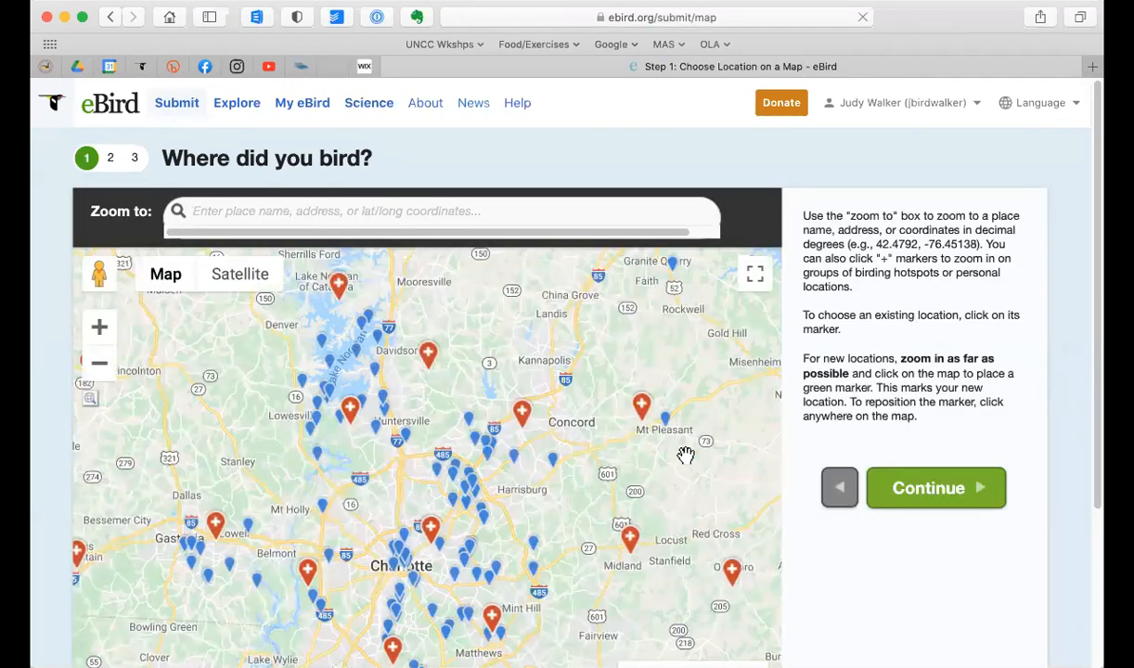
# Step: Zoom the location map to the home street address in Charlotte, NC, using the matching address suggestion
pyautogui.scroll(-1, 700, 471)
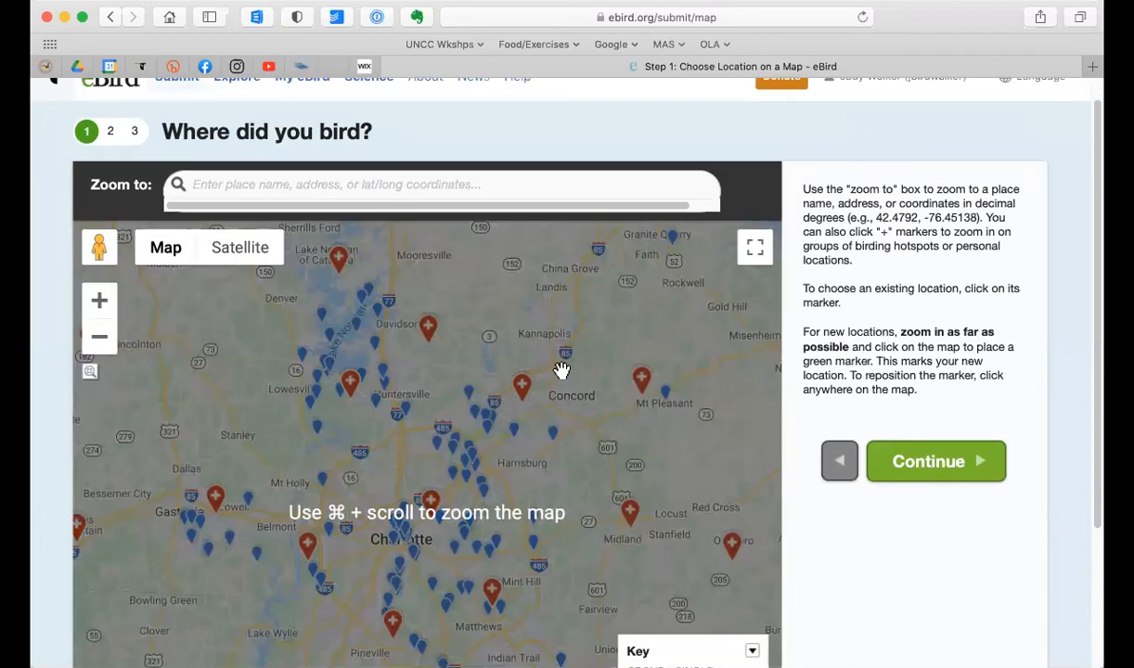
pyautogui.click(473, 204)
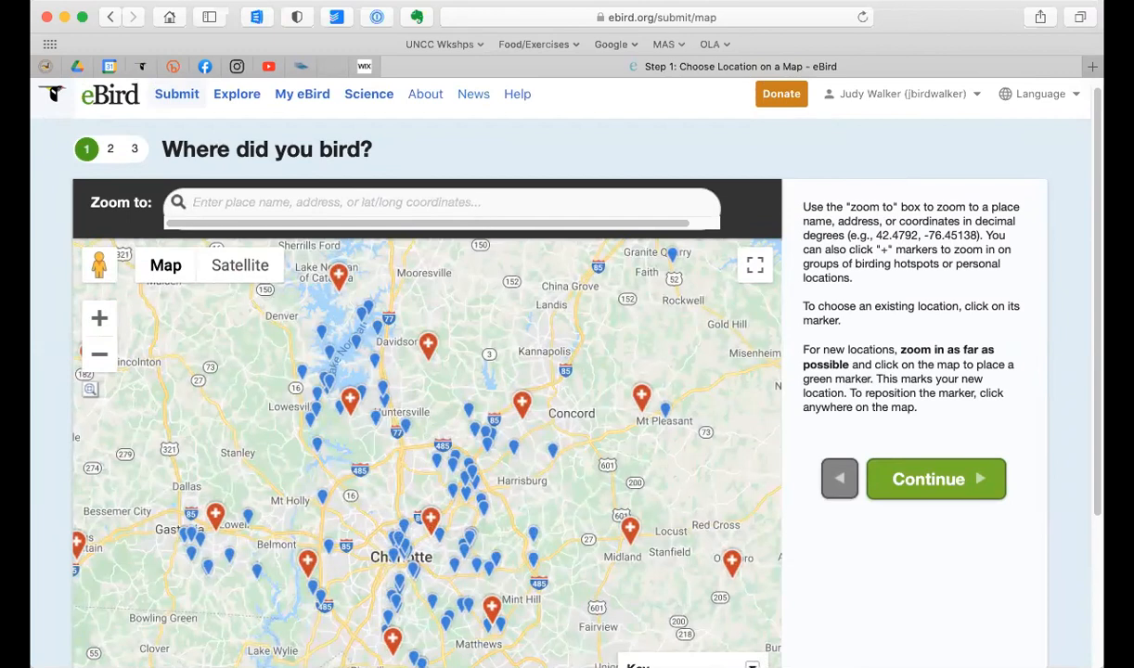
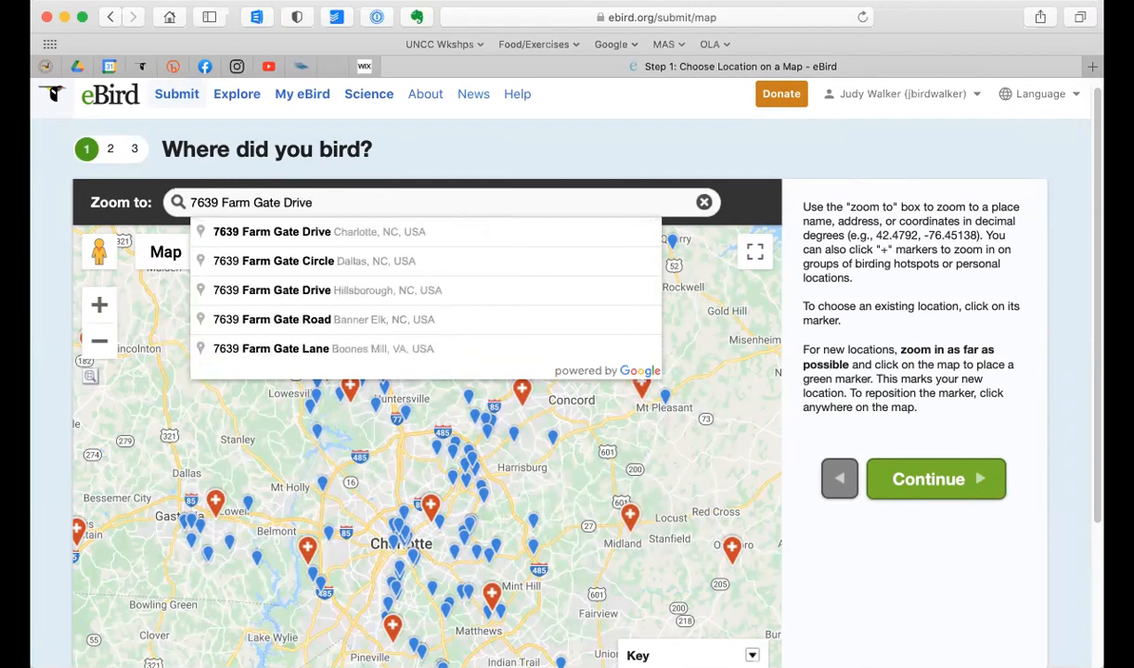
pyautogui.click(474, 234)
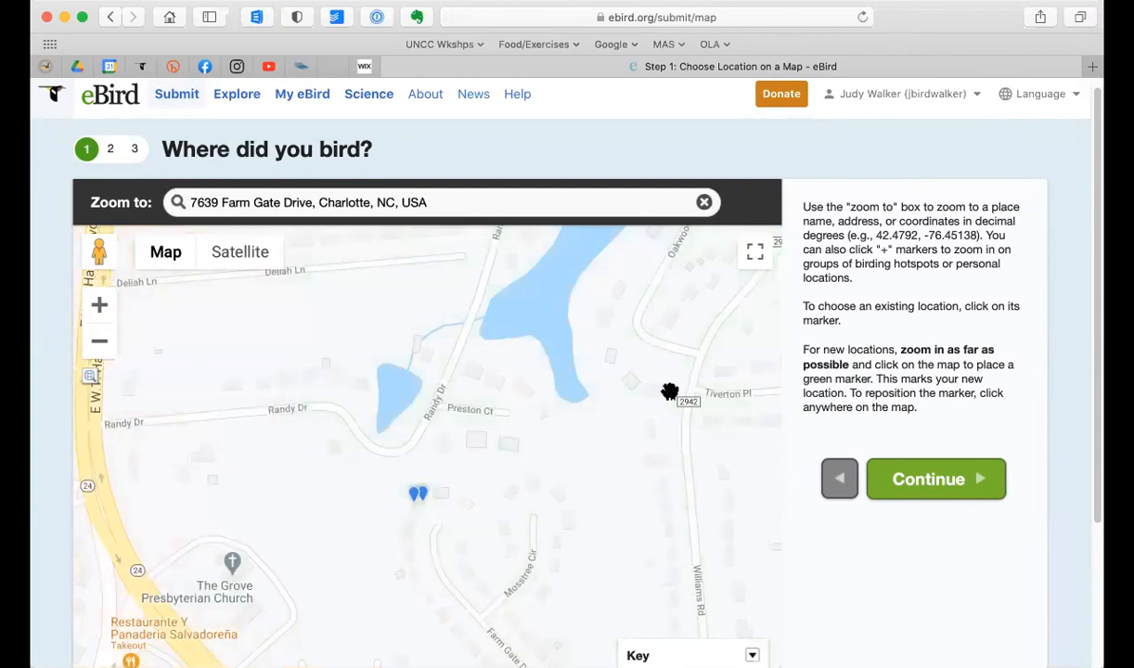
pyautogui.scroll(-3, 661, 401)
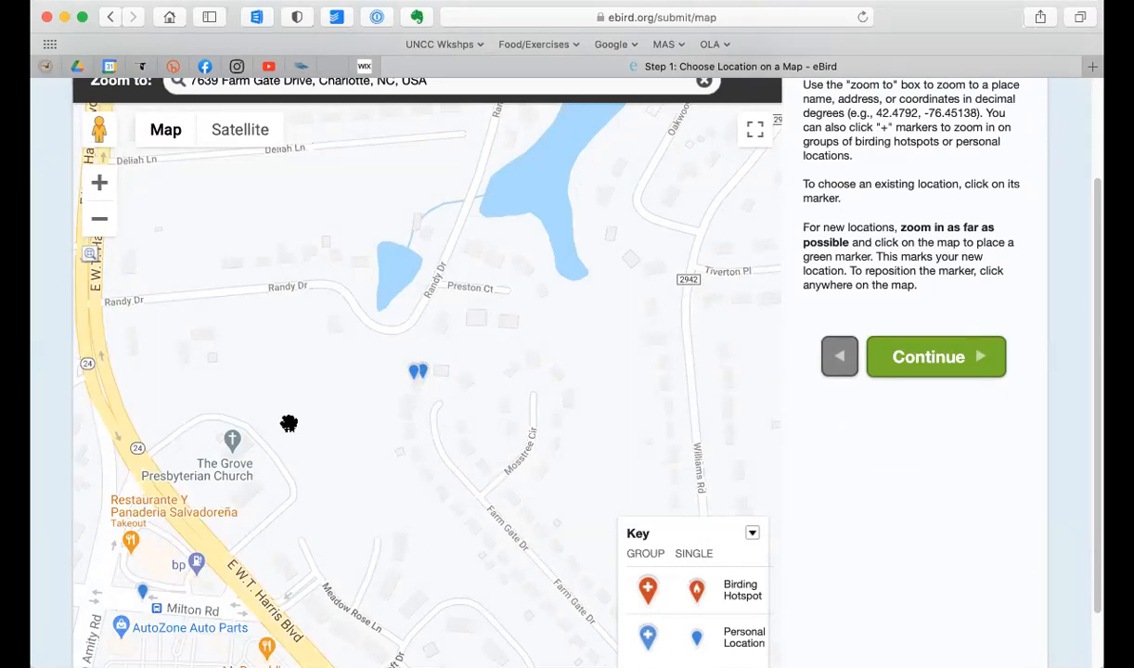
pyautogui.click(227, 137)
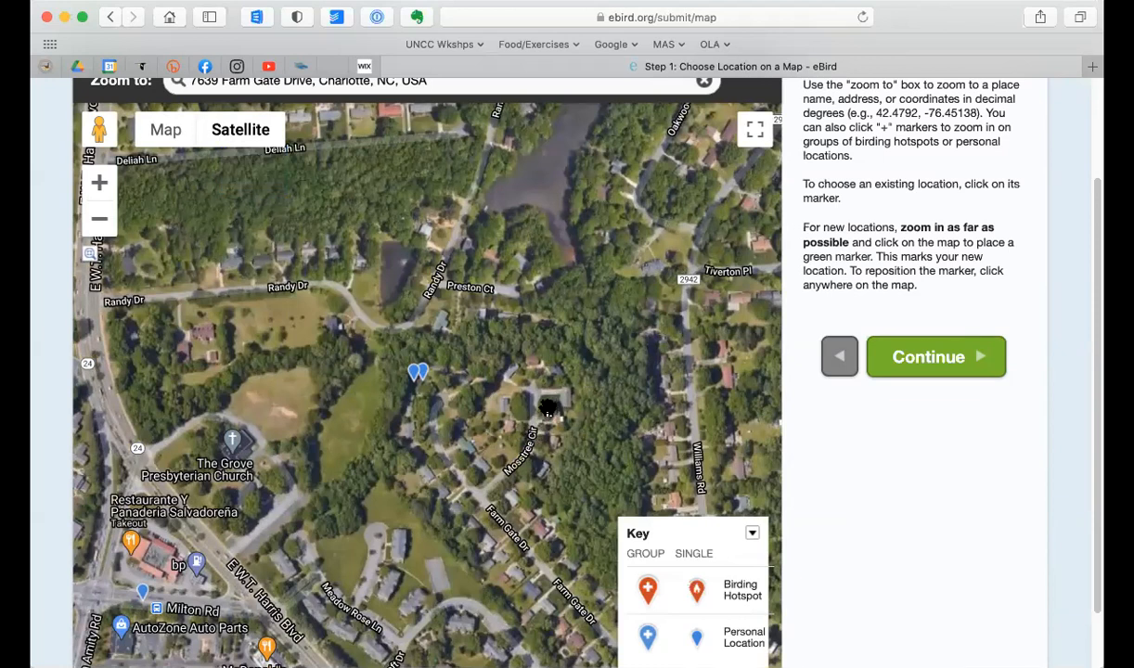
pyautogui.click(549, 408)
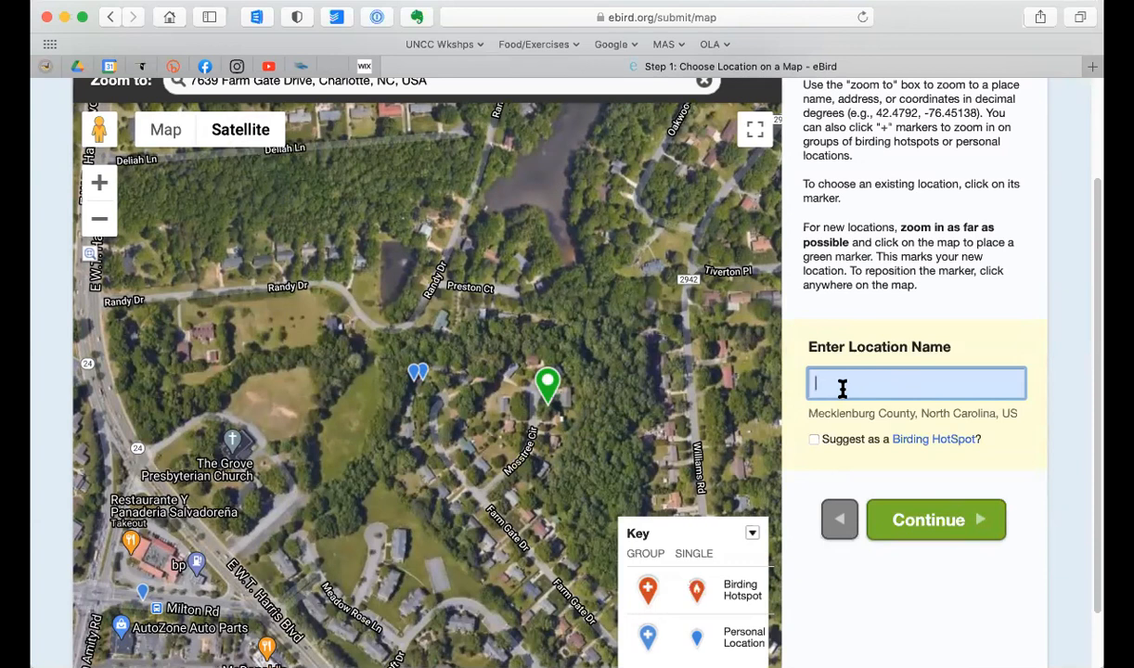
pyautogui.write('my house')
pyautogui.click(917, 527)
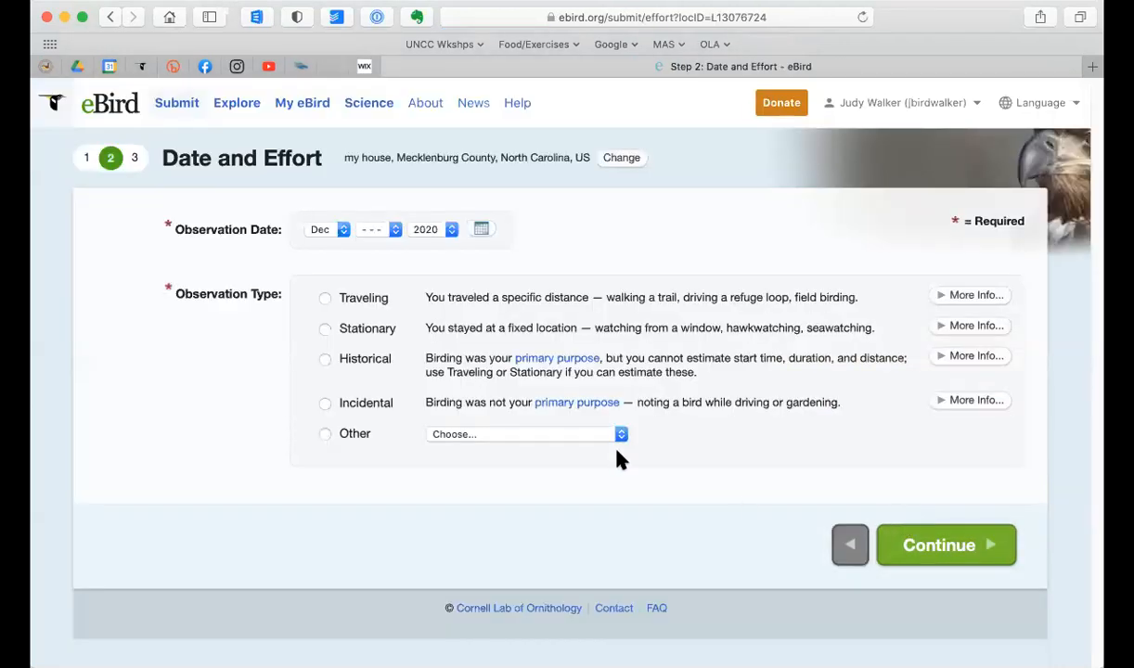
# Step: Set the observation date to Dec 29, 2020 and choose Stationary as the observation type
pyautogui.click(393, 233)
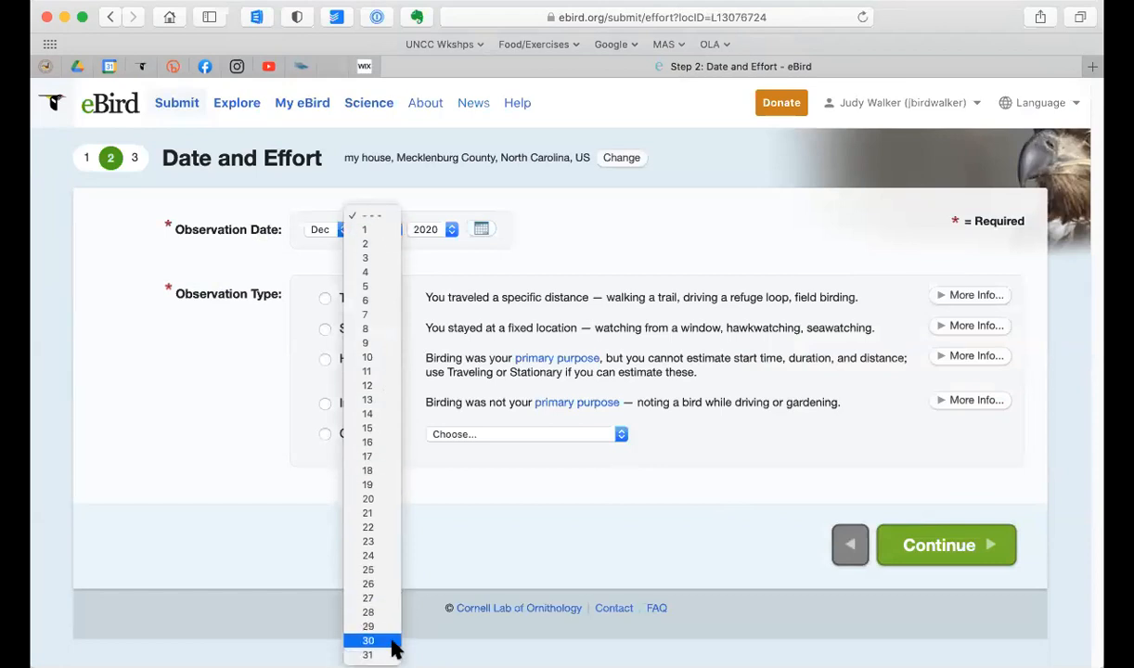
pyautogui.click(393, 642)
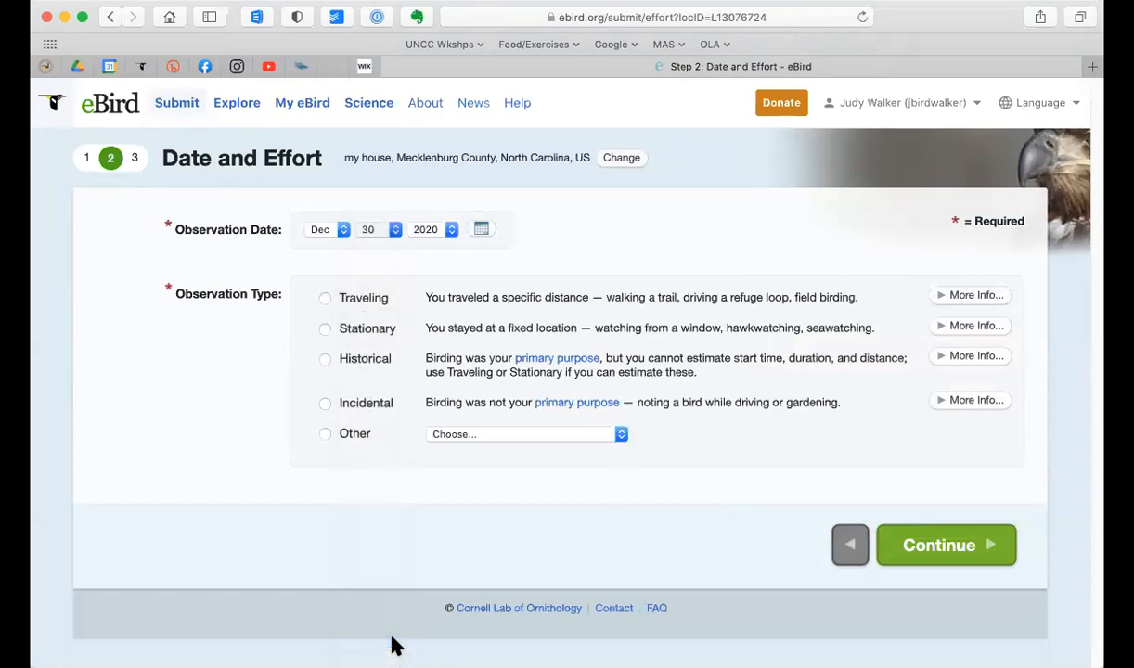
pyautogui.click(392, 235)
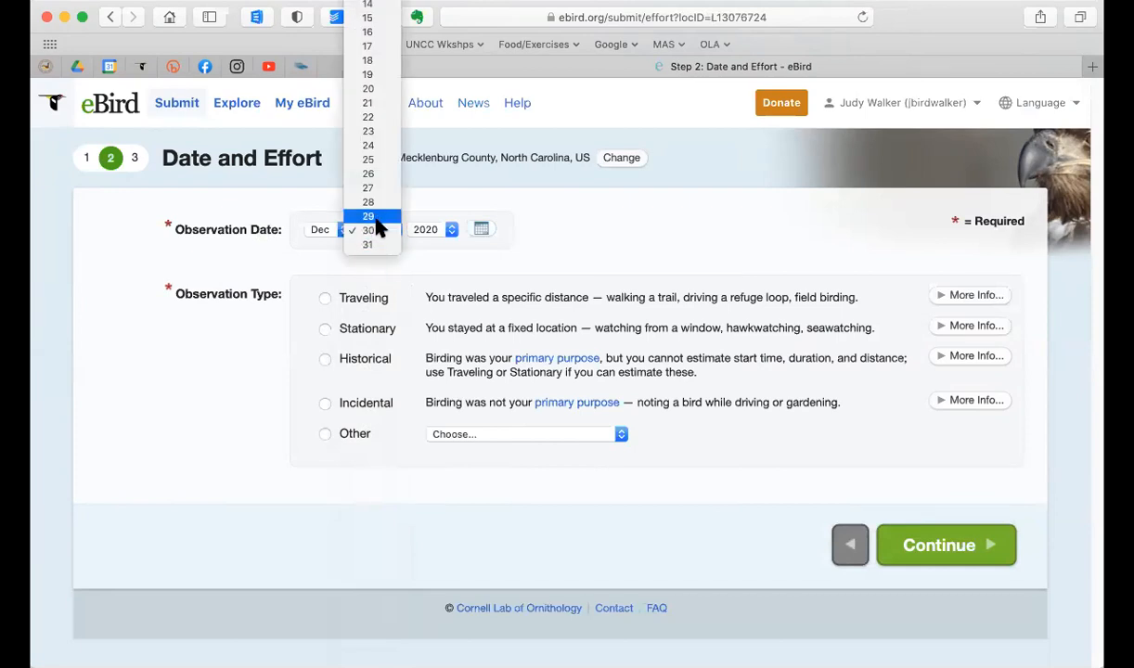
pyautogui.click(368, 216)
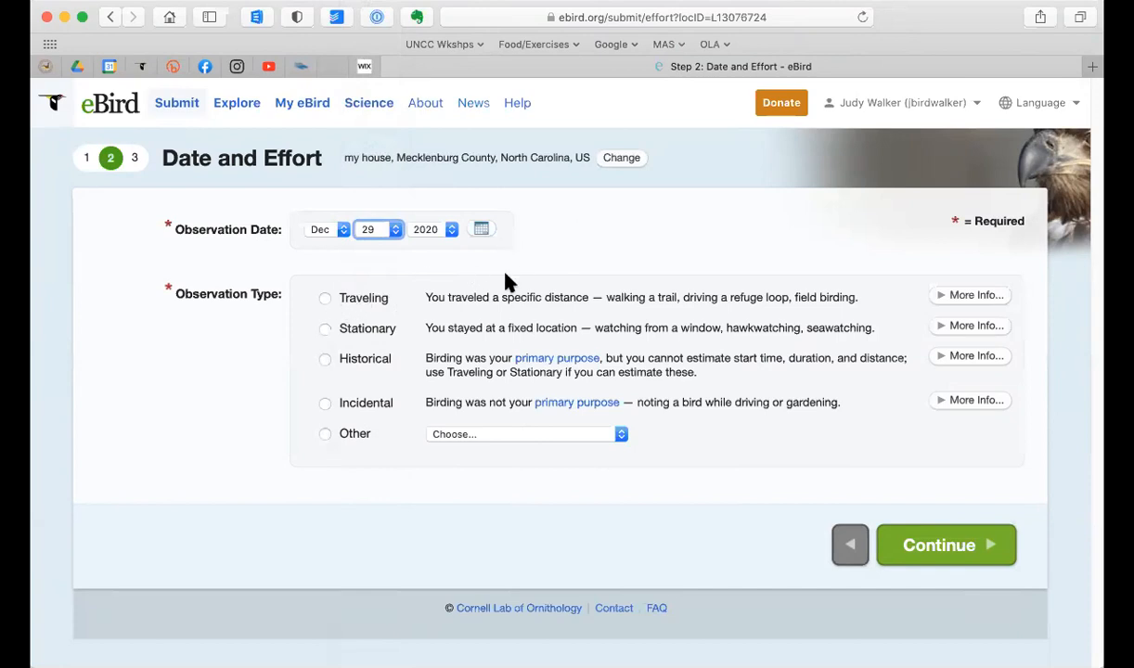
pyautogui.click(325, 330)
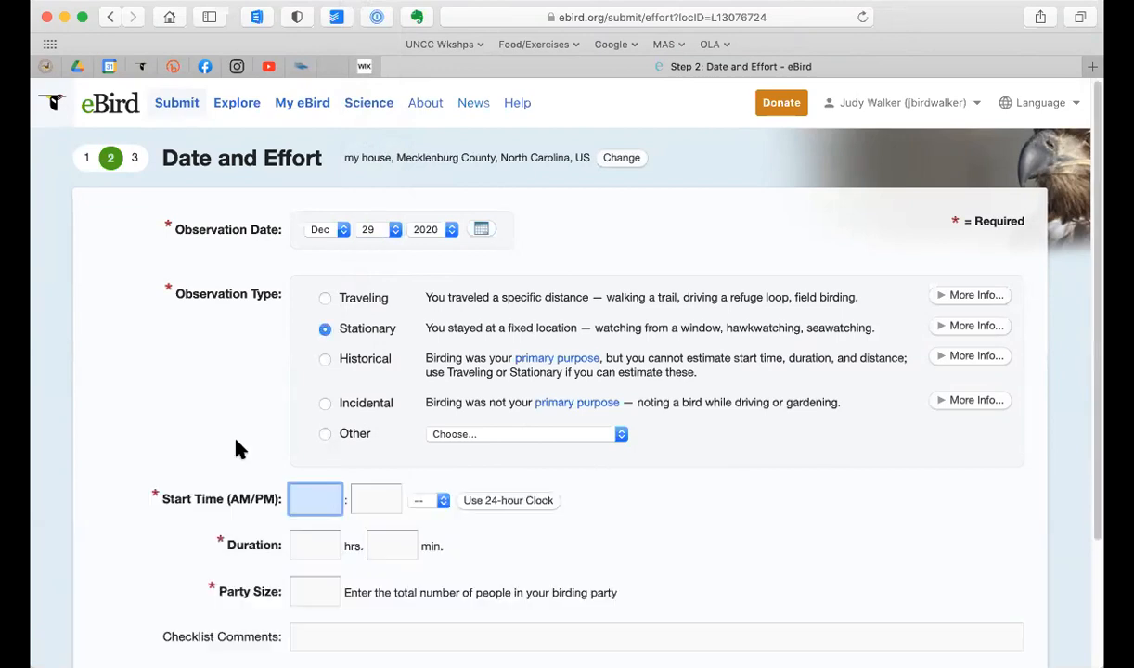
# Step: Set the observation's start time to 10:10 AM
pyautogui.scroll(-3, 237, 449)
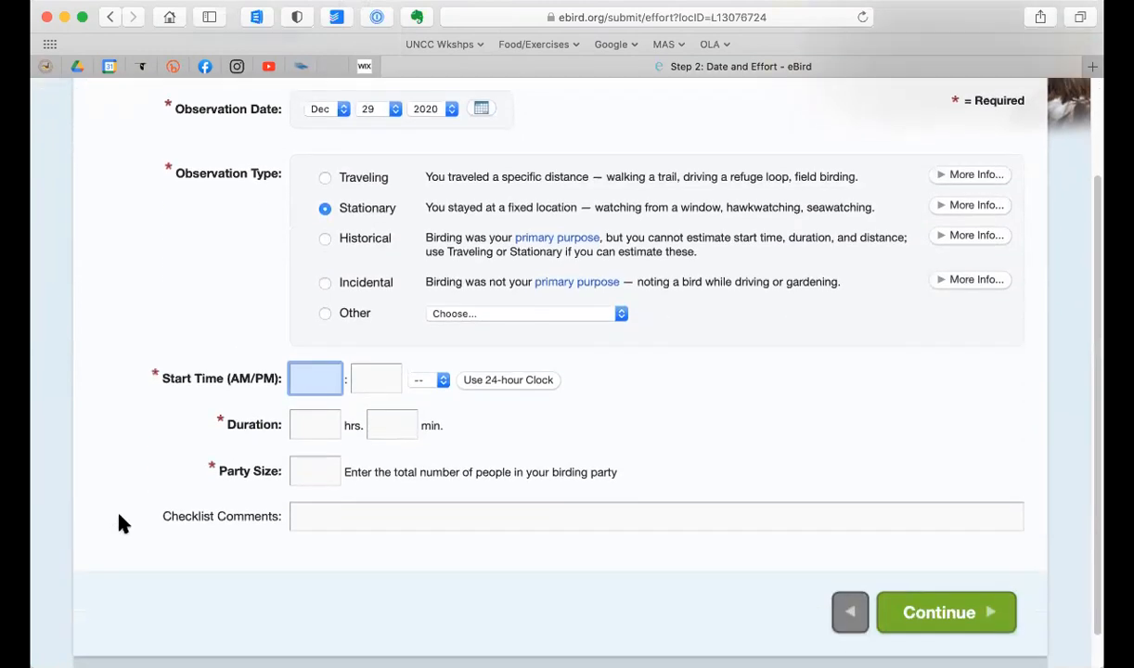
pyautogui.write('10')
pyautogui.click(395, 383)
pyautogui.write('1')
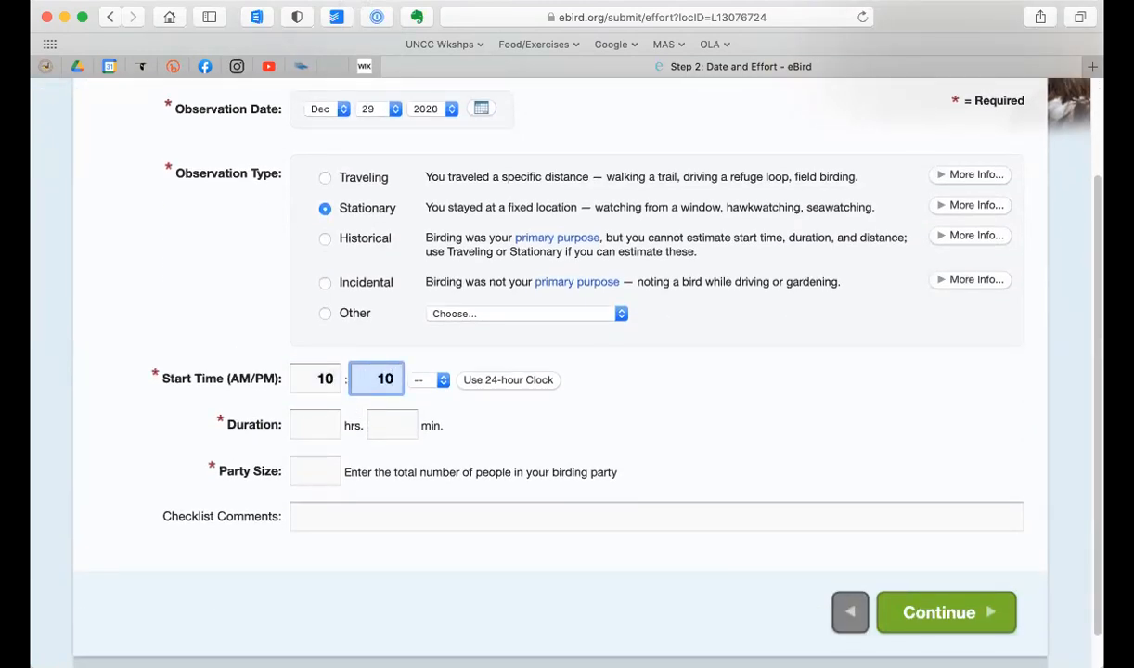
pyautogui.write('0')
pyautogui.click(442, 383)
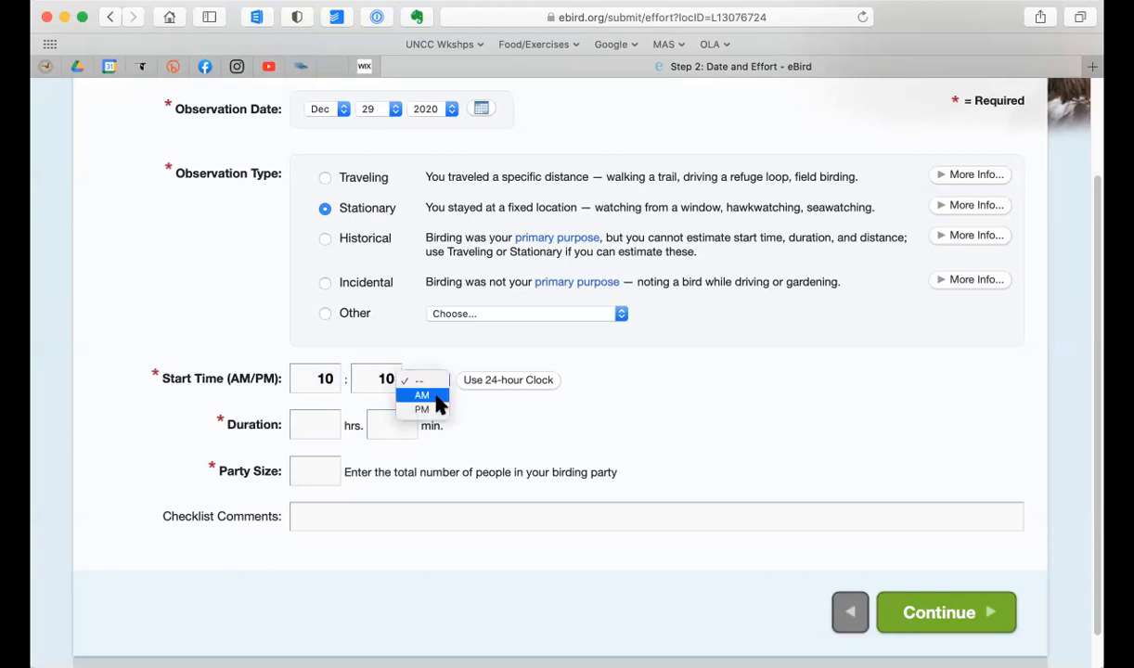
pyautogui.click(438, 396)
# Step: Enter a duration of 30 minutes and a party size of 1, and continue to the species checklist
pyautogui.click(325, 427)
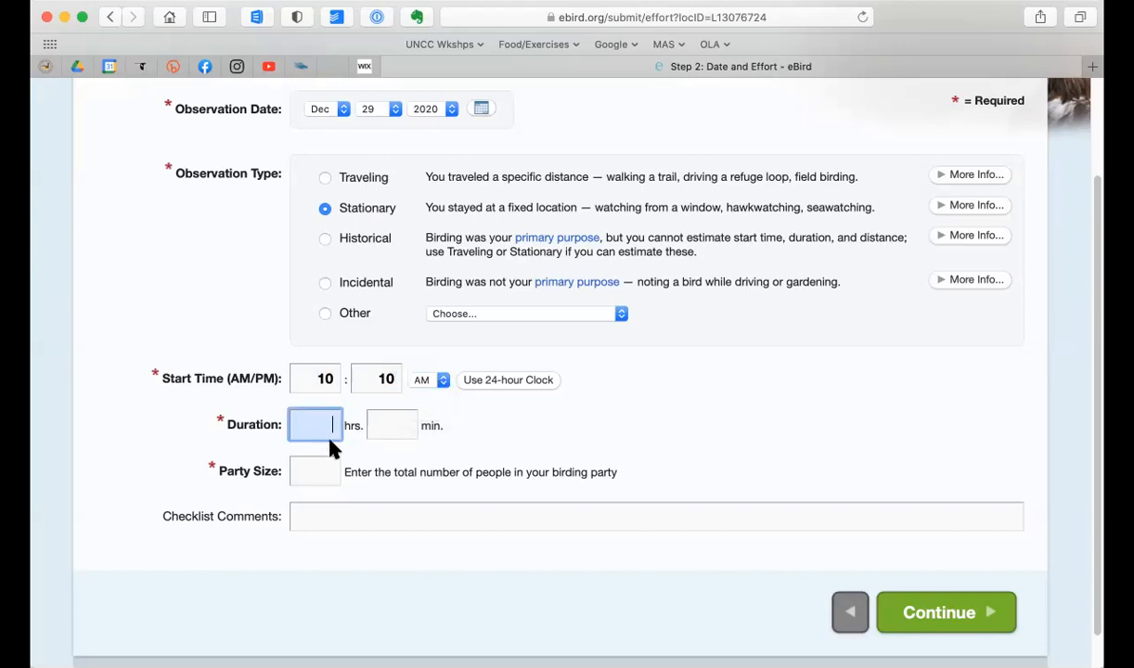
pyautogui.click(381, 425)
pyautogui.write('30')
pyautogui.click(303, 466)
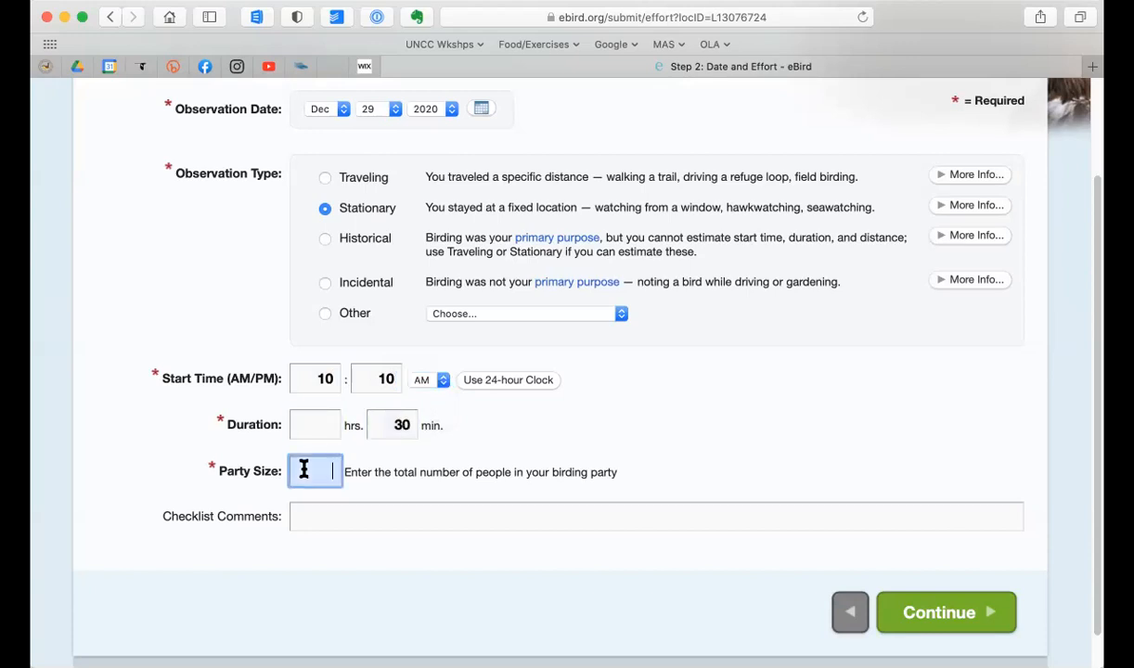
pyautogui.write('1')
pyautogui.click(940, 622)
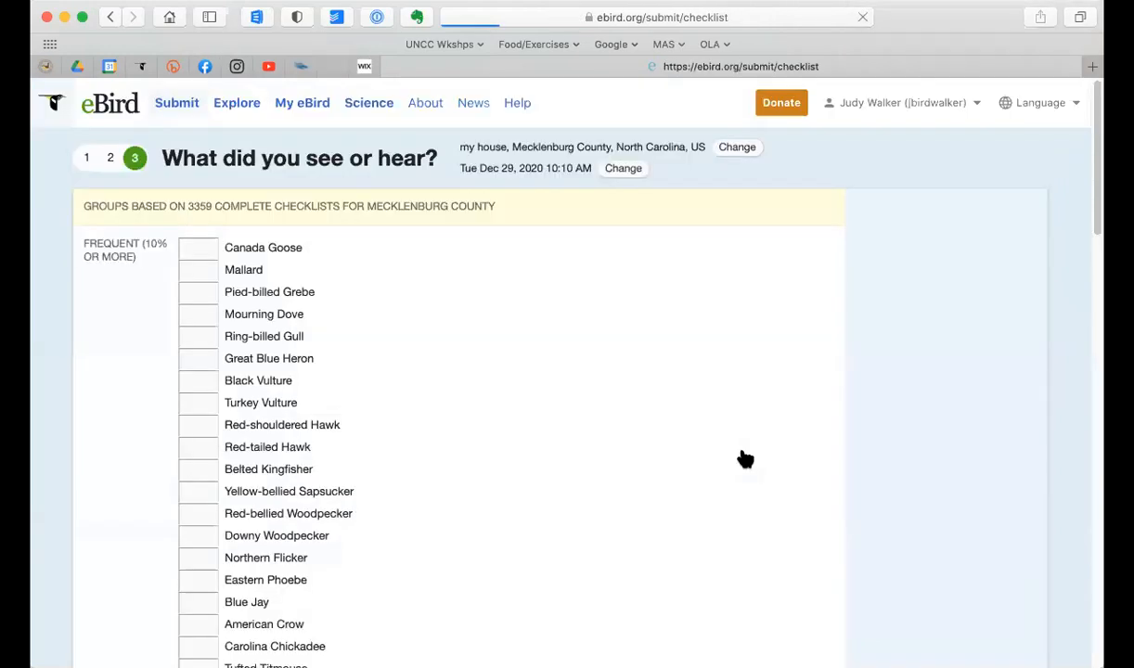
# Step: Record counts of 2 Canada Goose, 3 Mourning Dove, 1 Black Vulture, 1 Downy Woodpecker and 1 Eastern Phoebe
pyautogui.click(207, 255)
pyautogui.write('2')
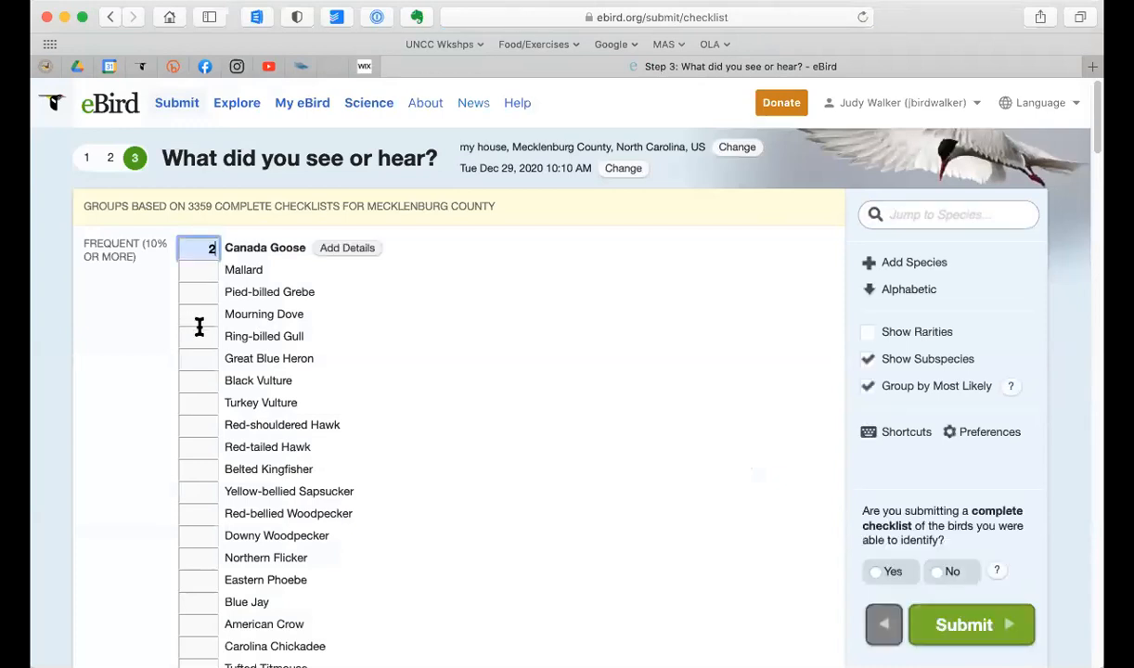
pyautogui.click(199, 330)
pyautogui.click(207, 314)
pyautogui.write('3')
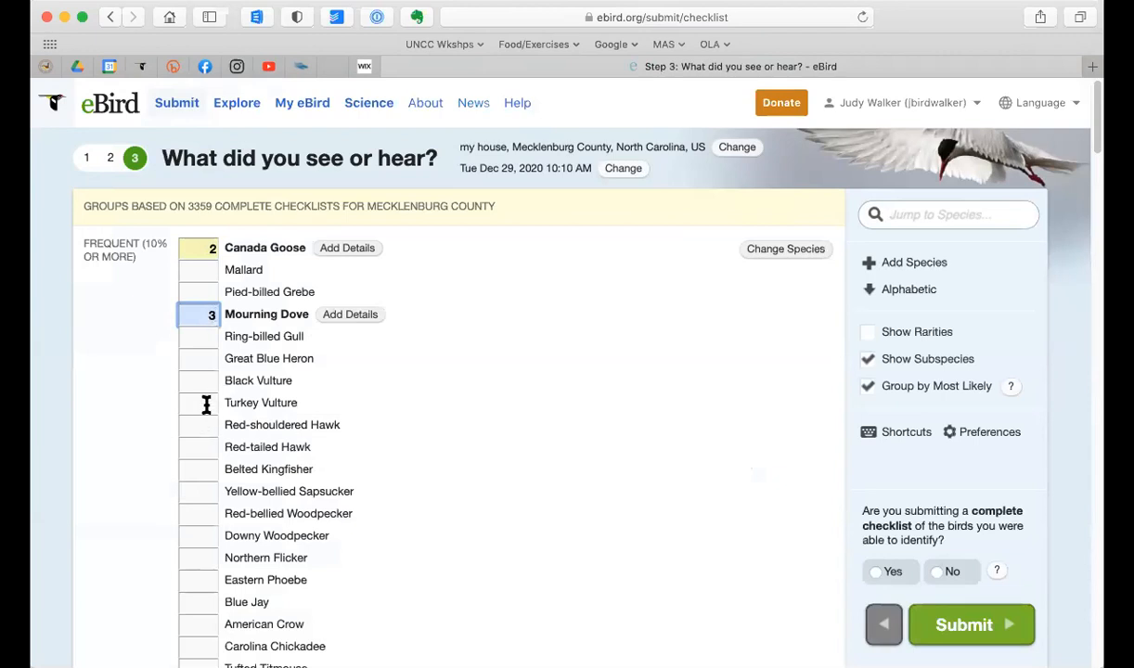
pyautogui.click(205, 405)
pyautogui.click(206, 381)
pyautogui.write('1')
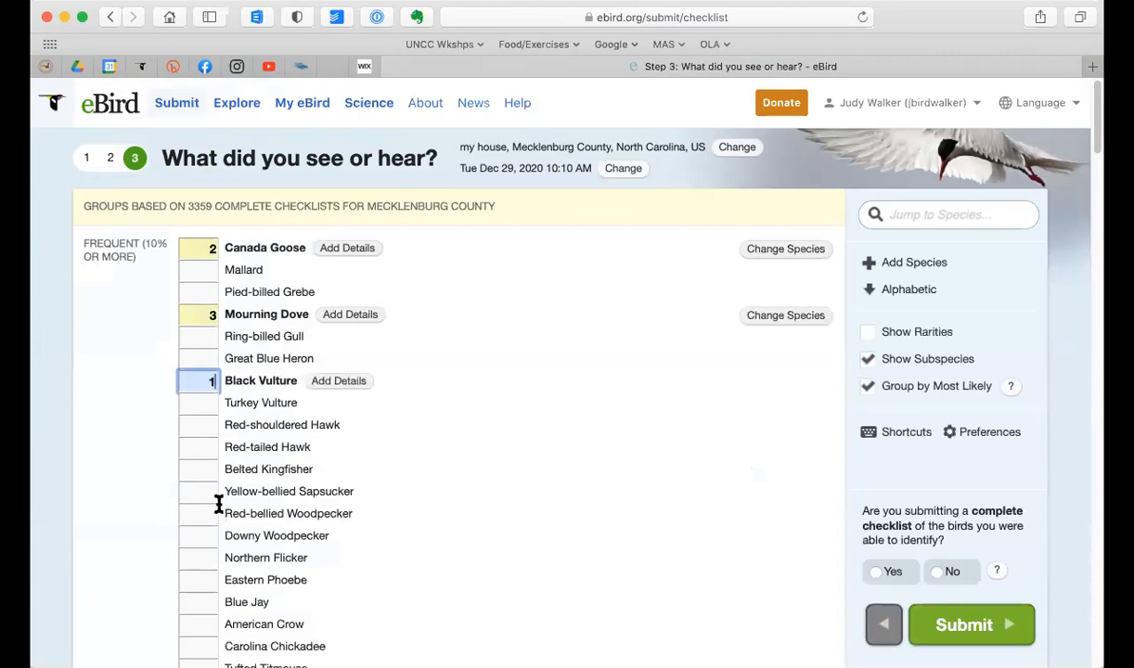
pyautogui.click(209, 536)
pyautogui.write('1')
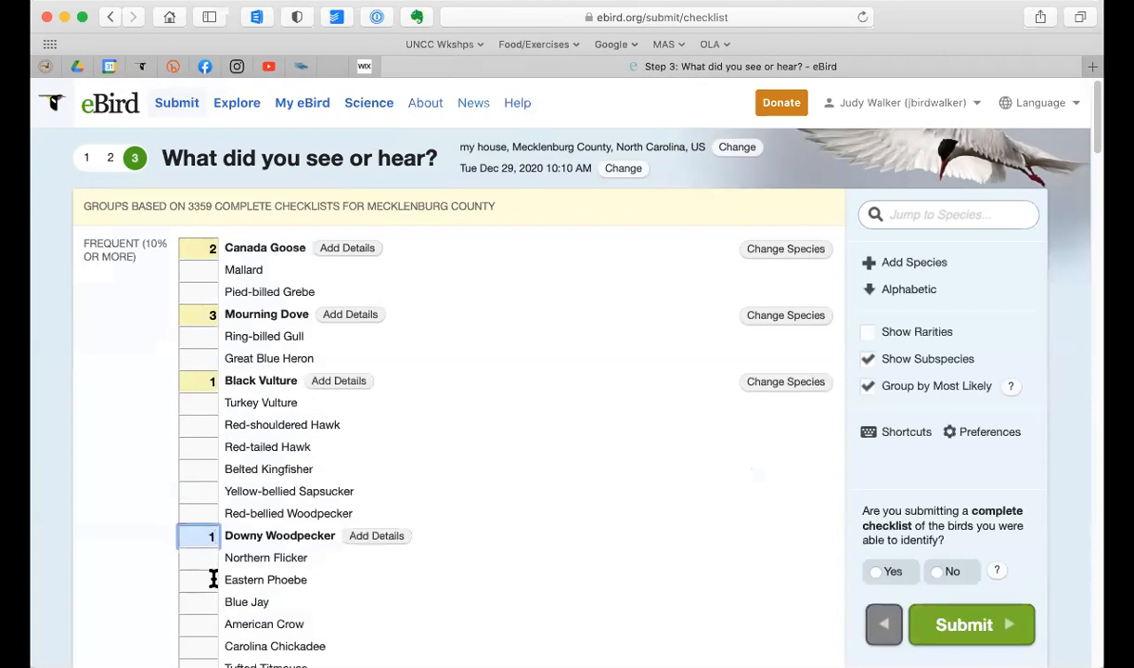
pyautogui.click(210, 580)
pyautogui.write('1')
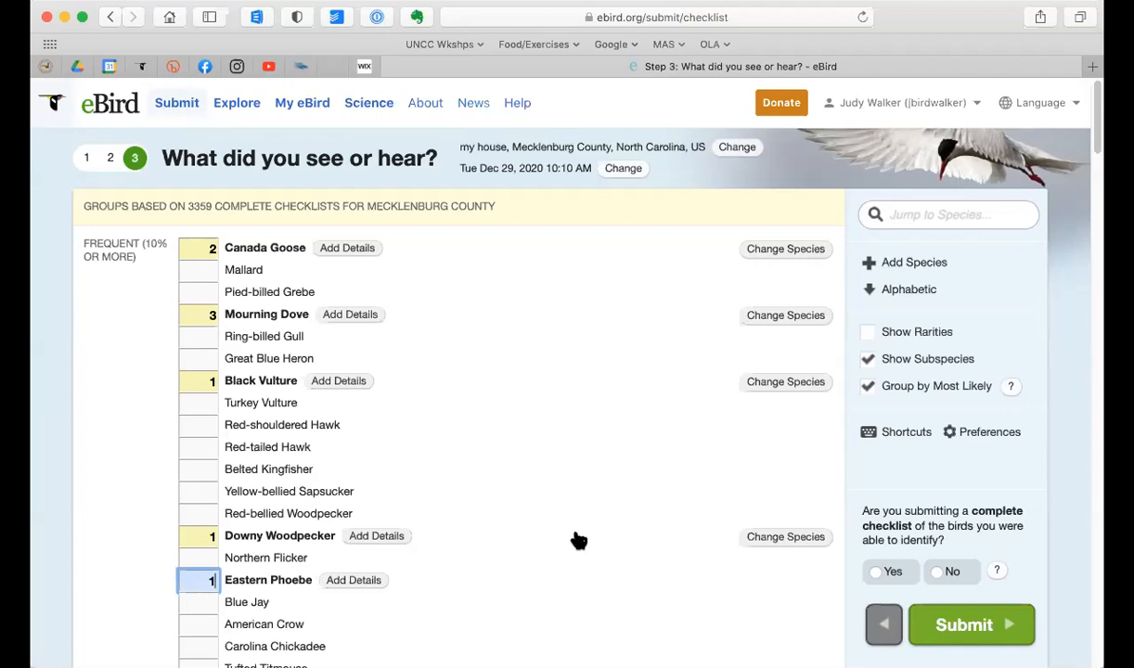
# Step: Mark the checklist as a complete record of the birds identified and submit it
pyautogui.click(876, 573)
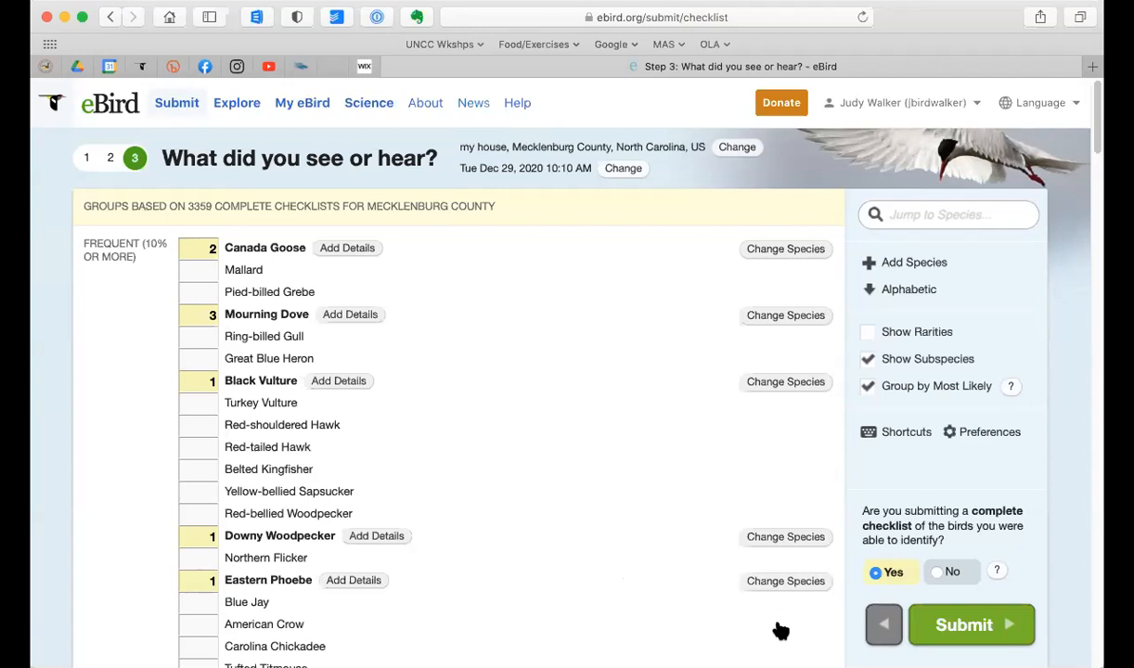
pyautogui.click(965, 627)
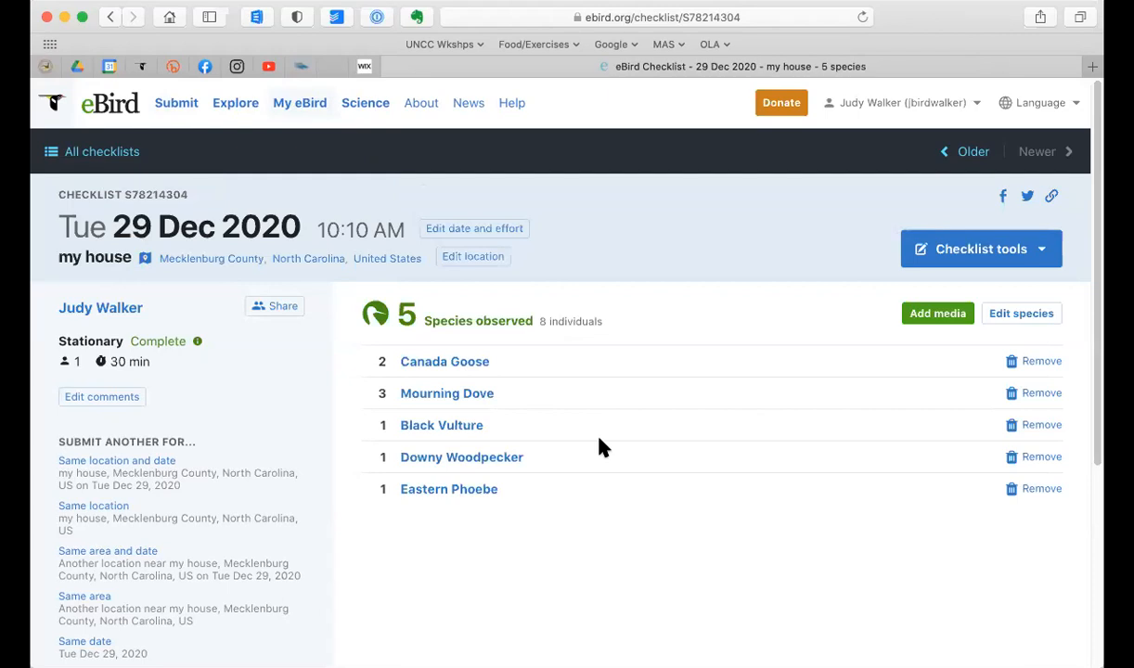
# Step: Find the yard totals comparison in eBird's exploration tools and open it
pyautogui.click(233, 107)
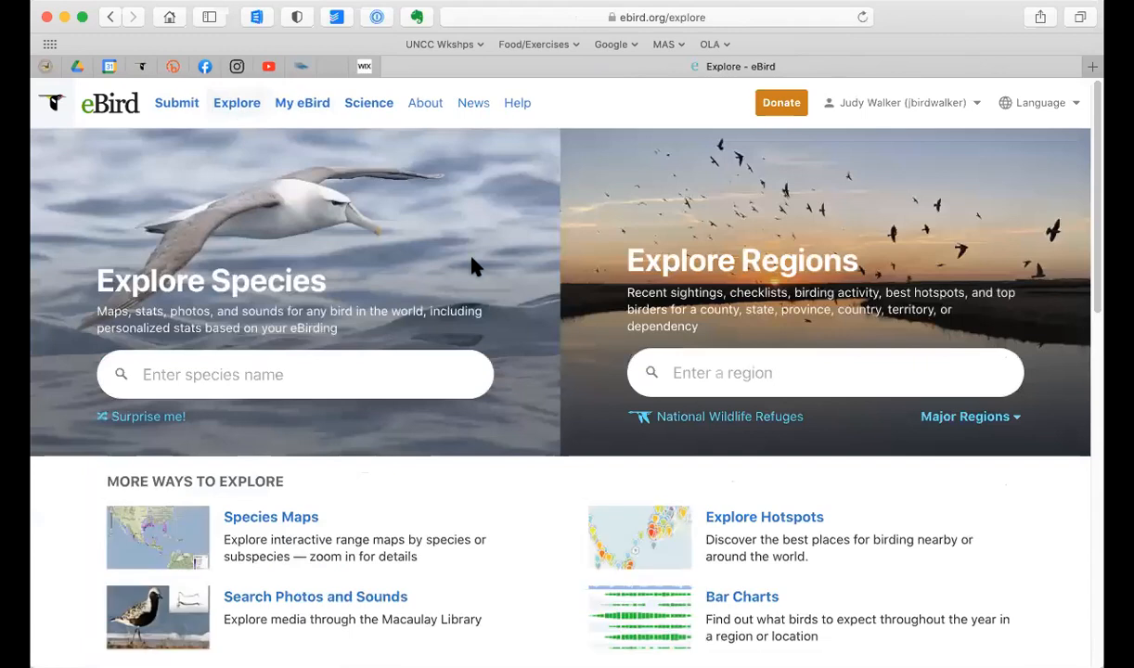
pyautogui.scroll(-5, 472, 260)
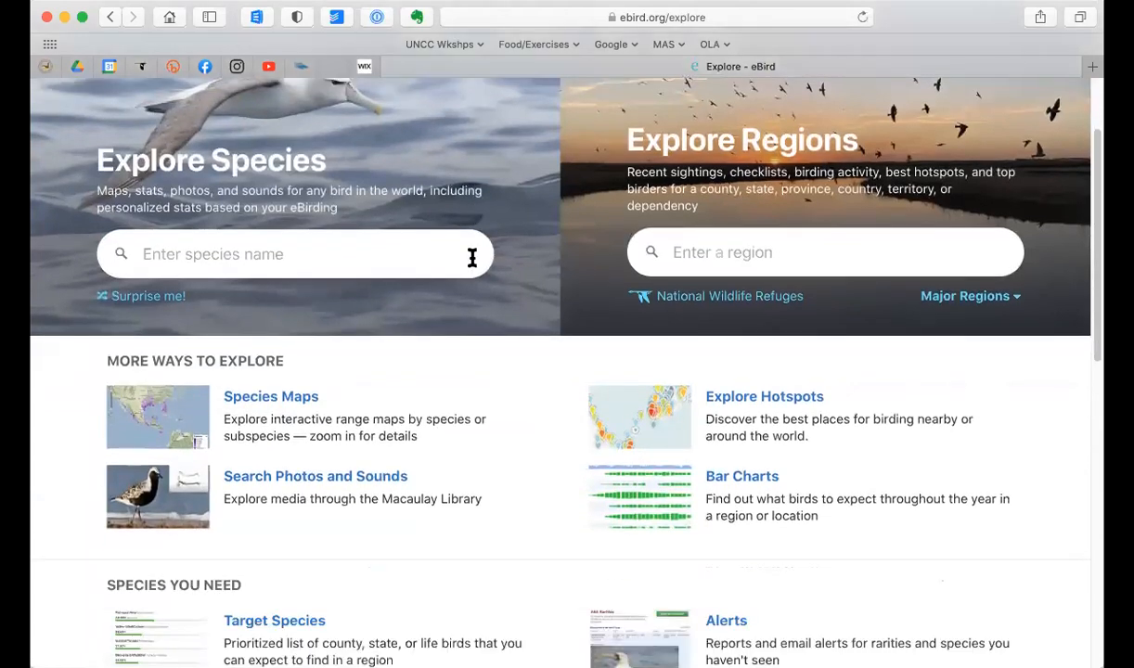
pyautogui.scroll(-3, 472, 258)
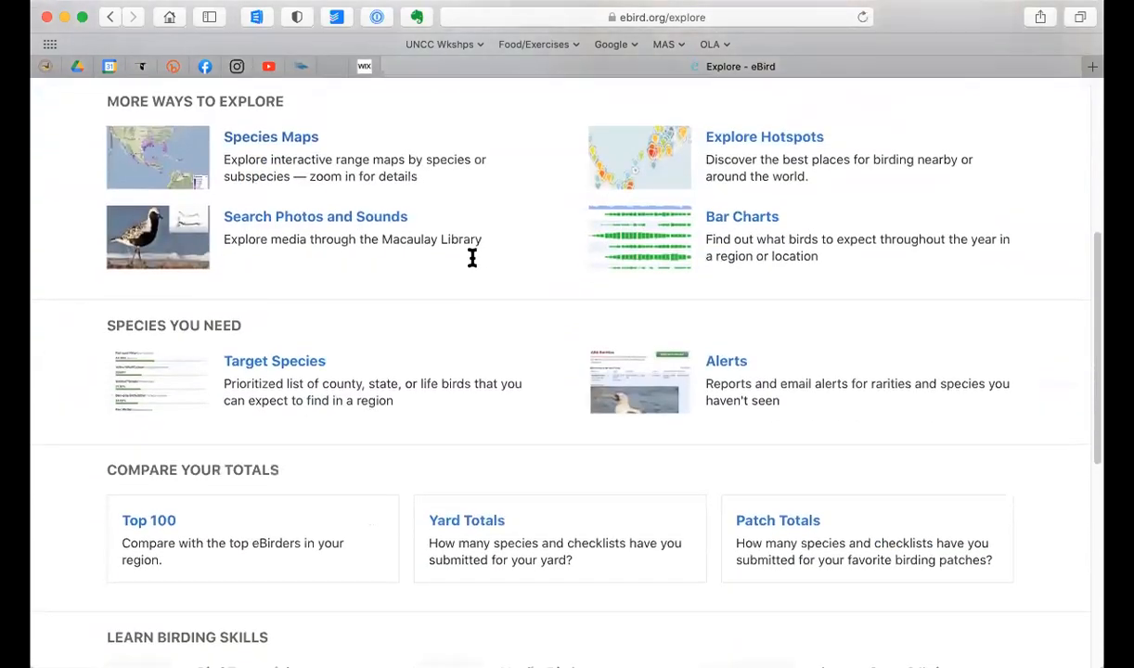
pyautogui.scroll(-3, 472, 258)
pyautogui.scroll(-2, 465, 270)
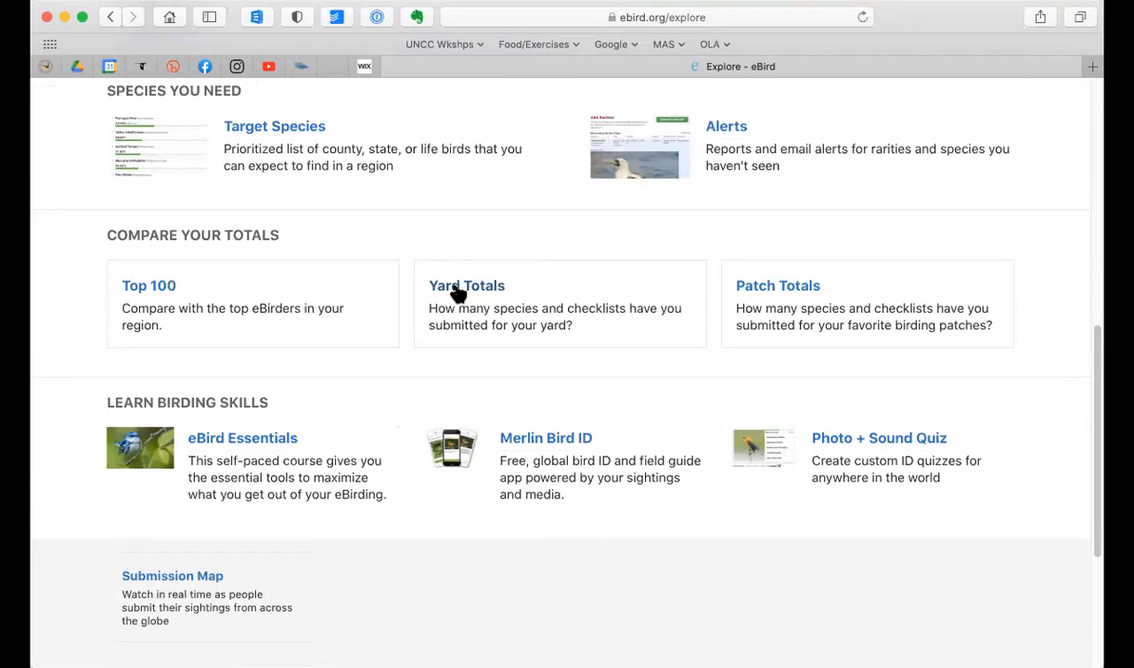
pyautogui.click(459, 289)
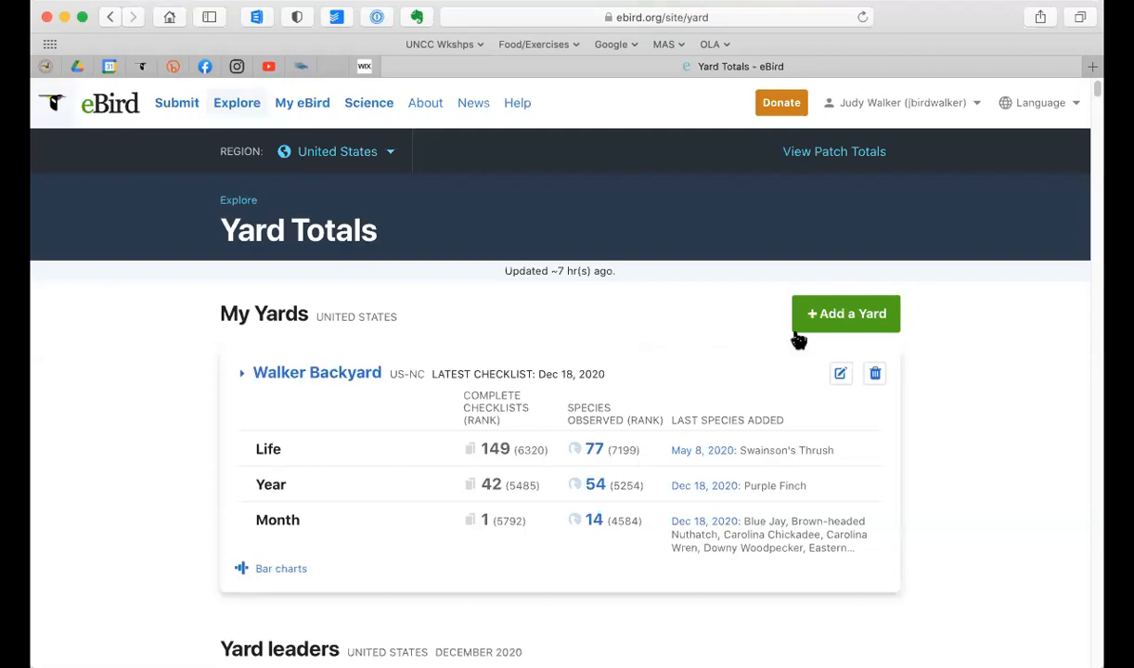
# Step: Start adding a yard and name it with the owner's surname in possessive form followed by "second yard"
pyautogui.click(848, 318)
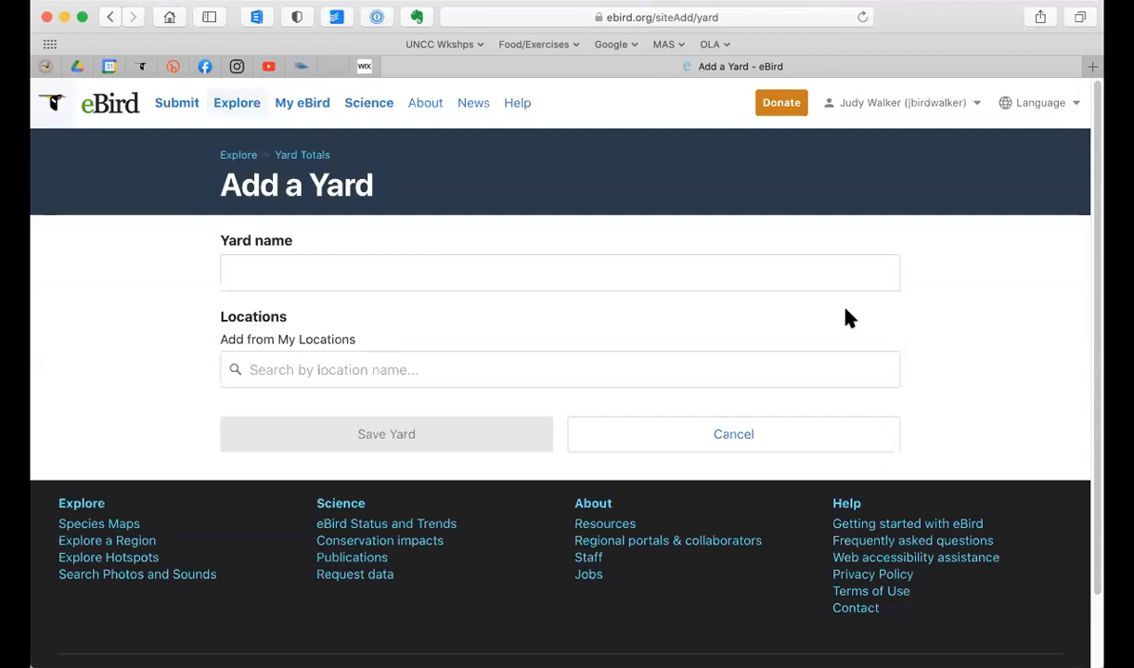
pyautogui.click(613, 272)
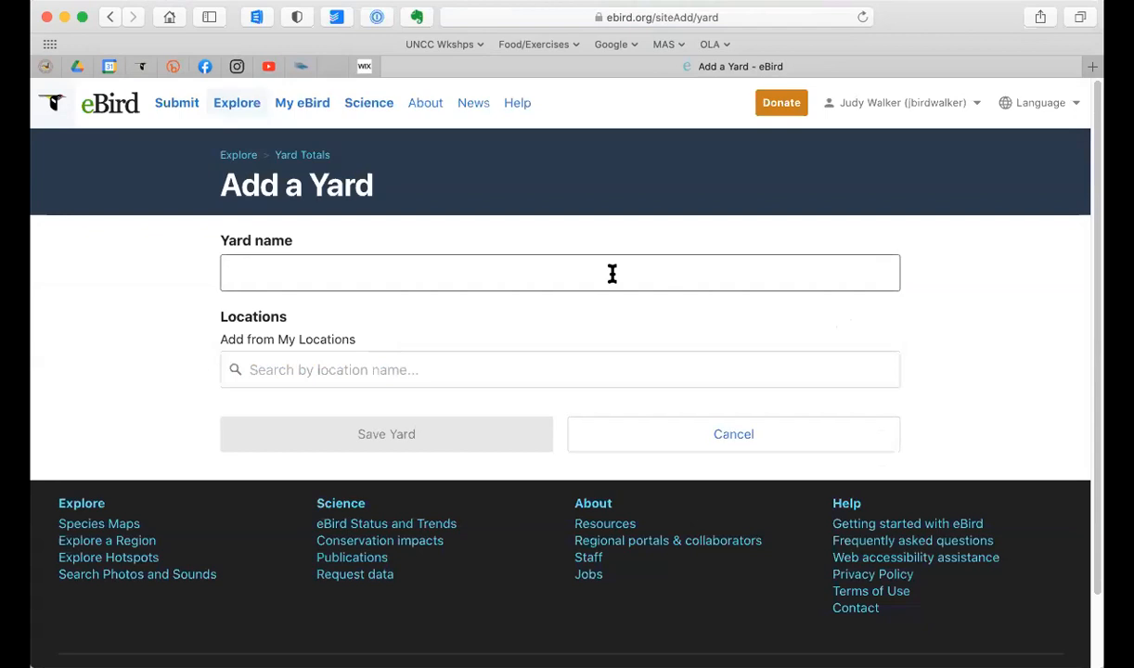
pyautogui.write('M')
pyautogui.press('BackSpace')
pyautogui.write("Walker's second yard")
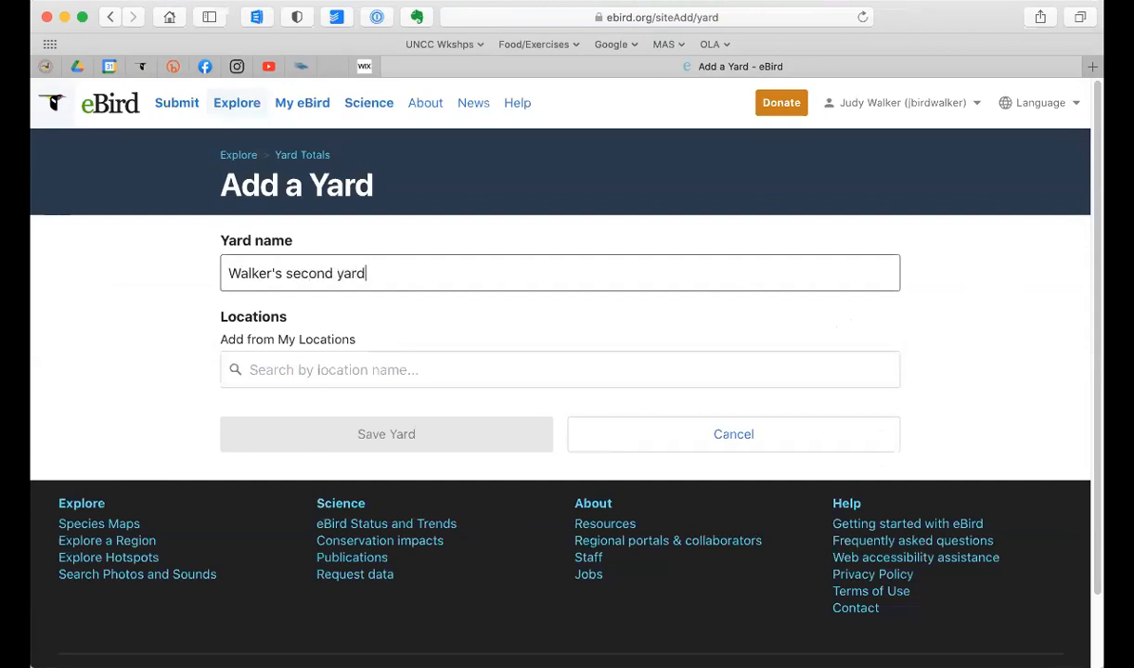
# Step: Add the saved location "my house, US-NC" to the new yard and save it
pyautogui.click(574, 371)
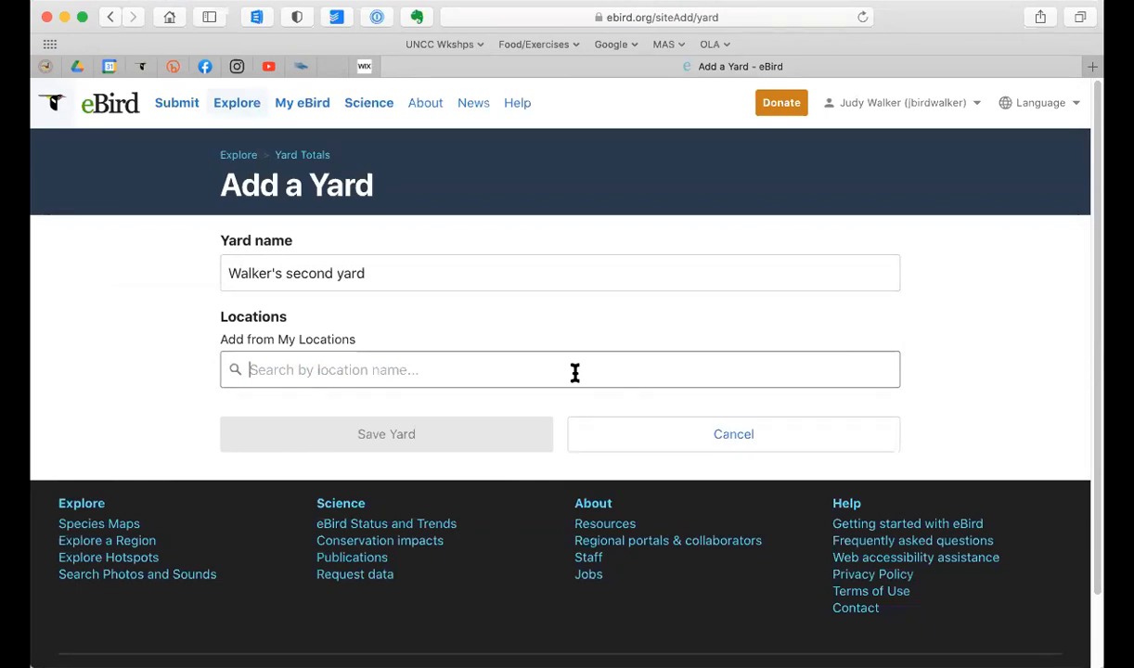
pyautogui.write('my')
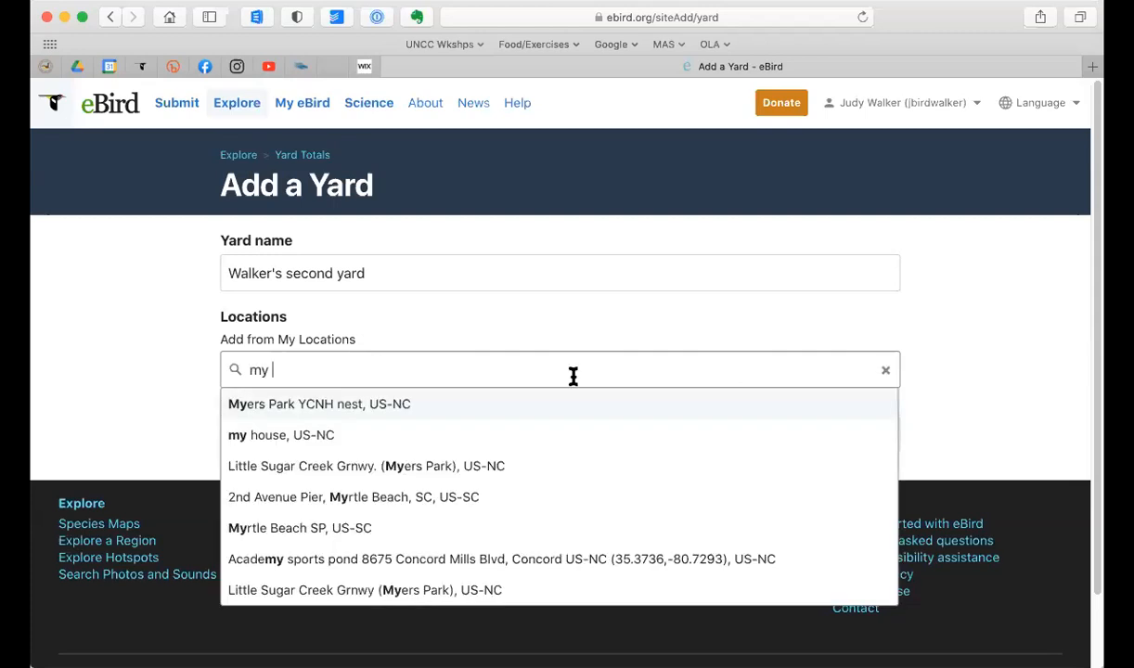
pyautogui.click(288, 437)
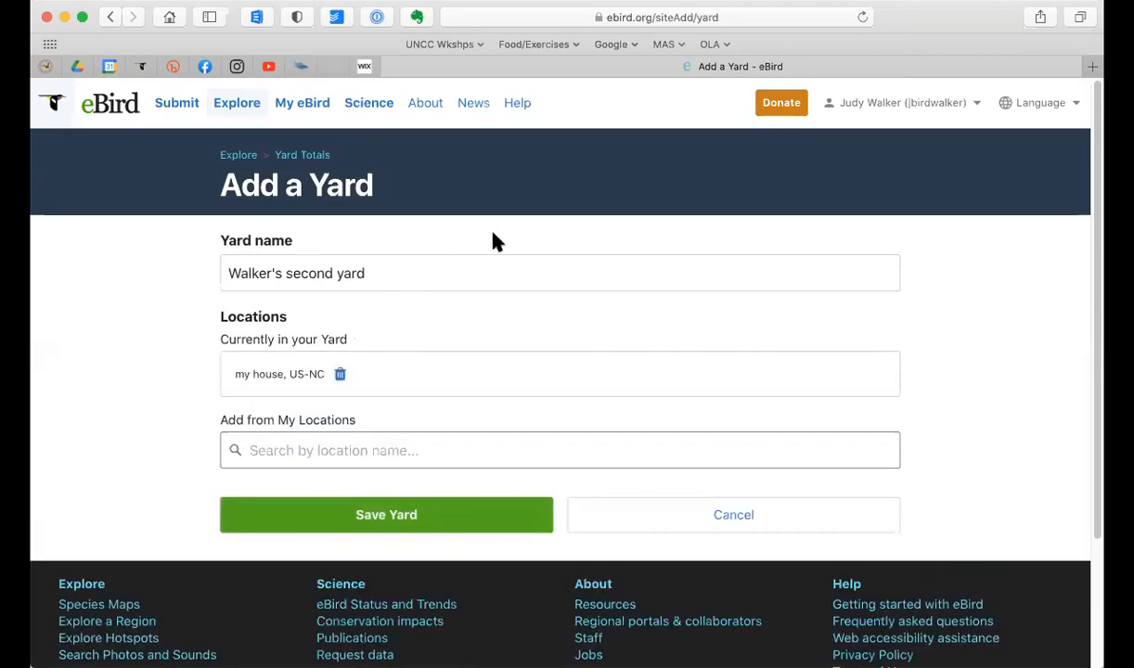
pyautogui.click(896, 316)
pyautogui.click(369, 521)
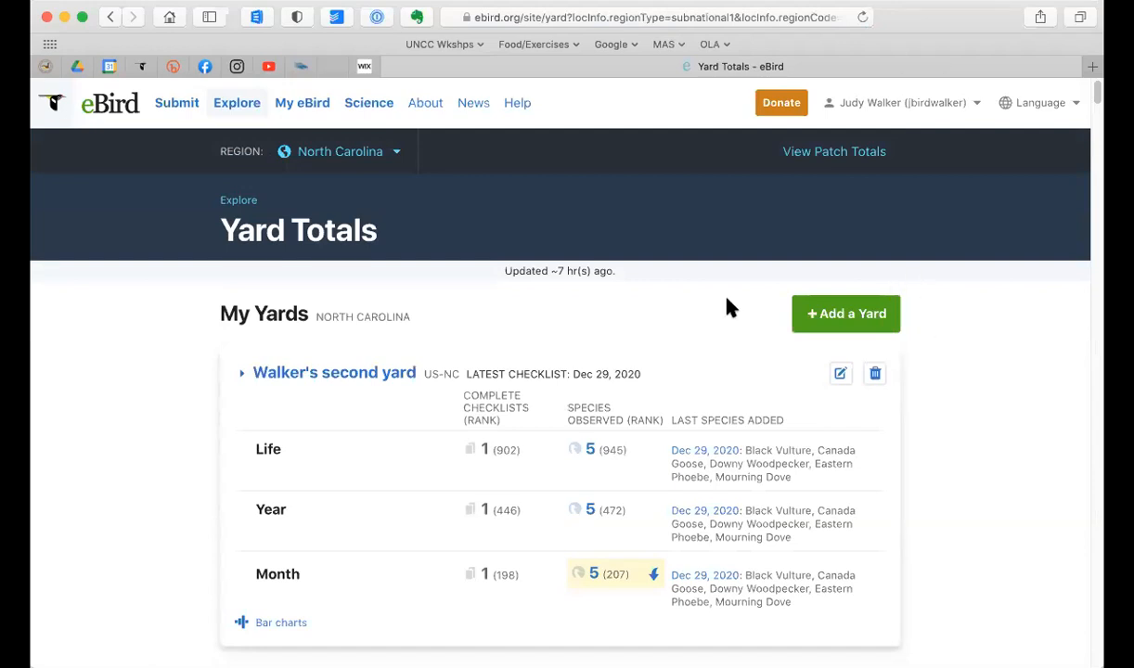
# Step: Expand the existing backyard's statistics and compare its life, year and month totals with those of the second yard
pyautogui.scroll(-4, 730, 309)
pyautogui.scroll(-1, 731, 308)
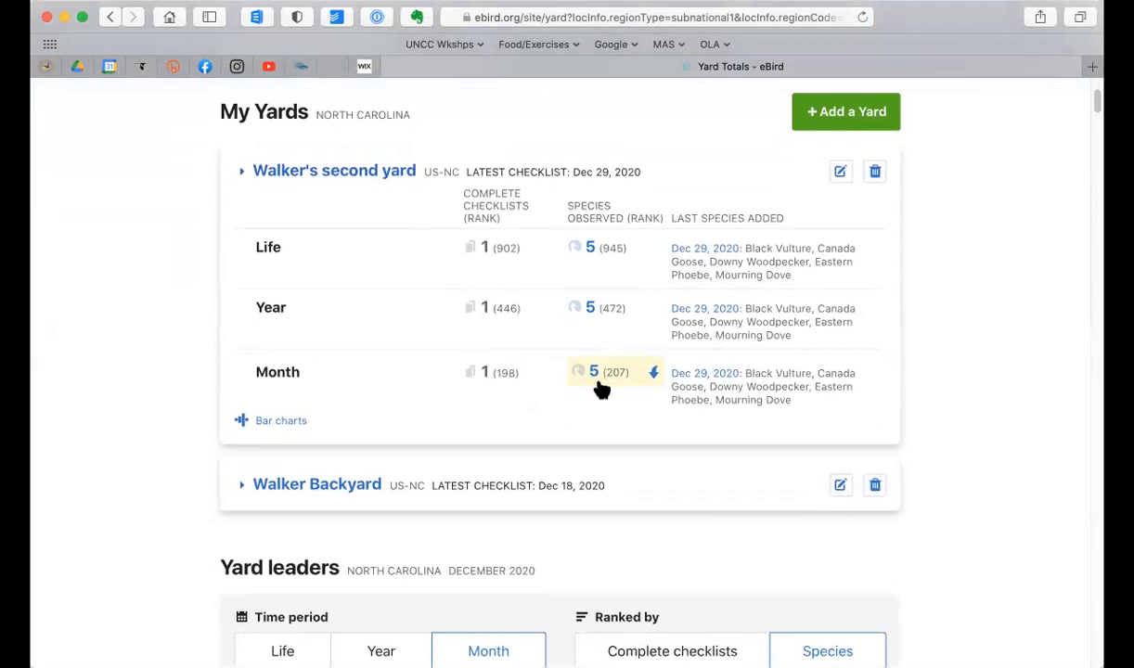
pyautogui.click(241, 487)
pyautogui.scroll(-2, 431, 473)
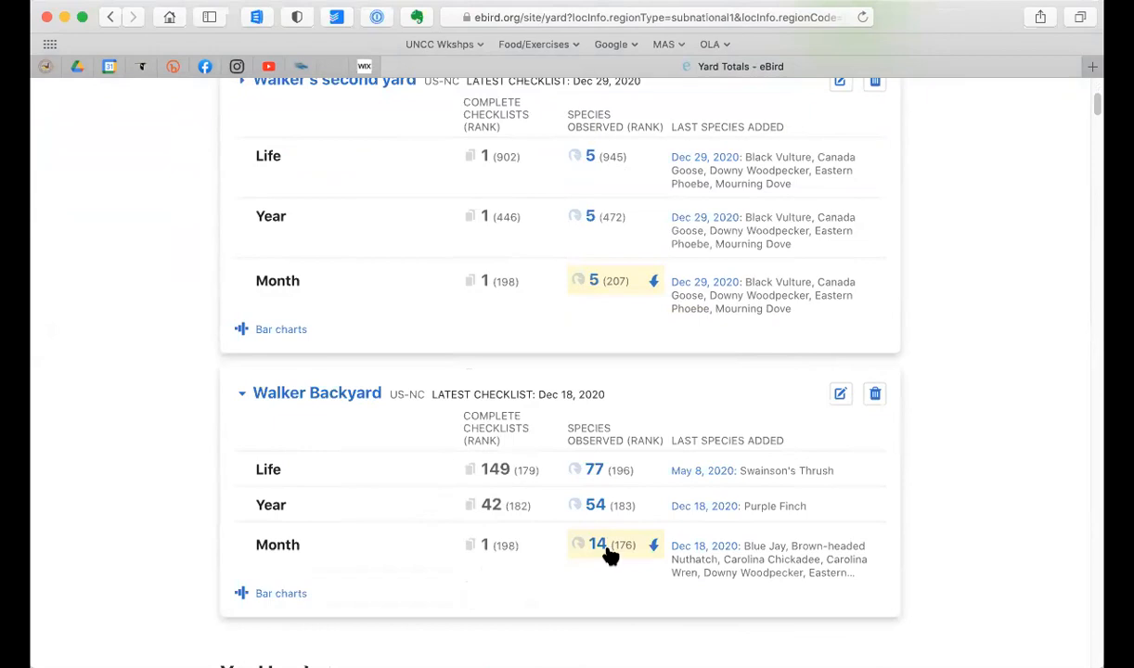
pyautogui.scroll(5, 534, 572)
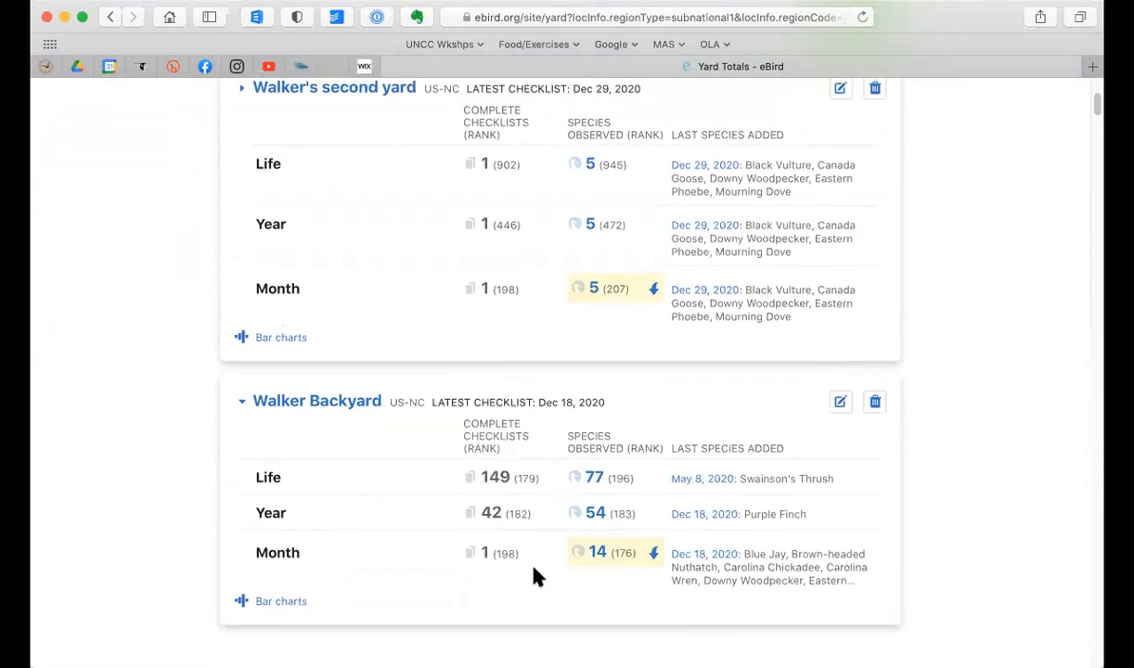
pyautogui.scroll(1, 535, 575)
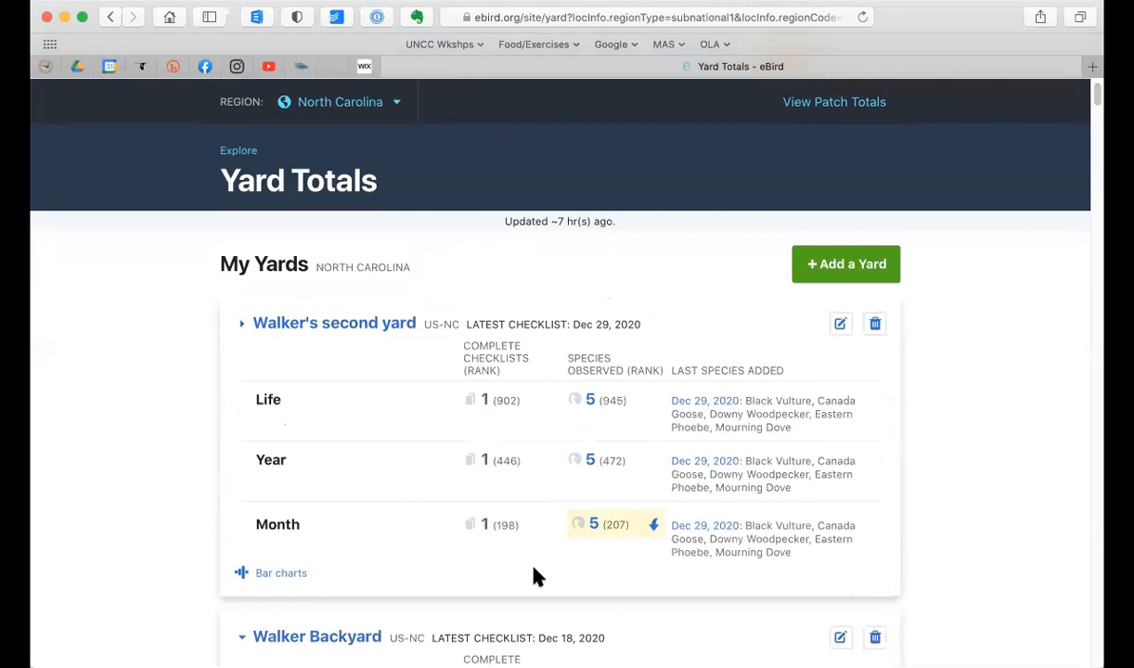
# Step: Delete the second yard from the list of own yards and confirm the deletion
pyautogui.scroll(-1, 535, 576)
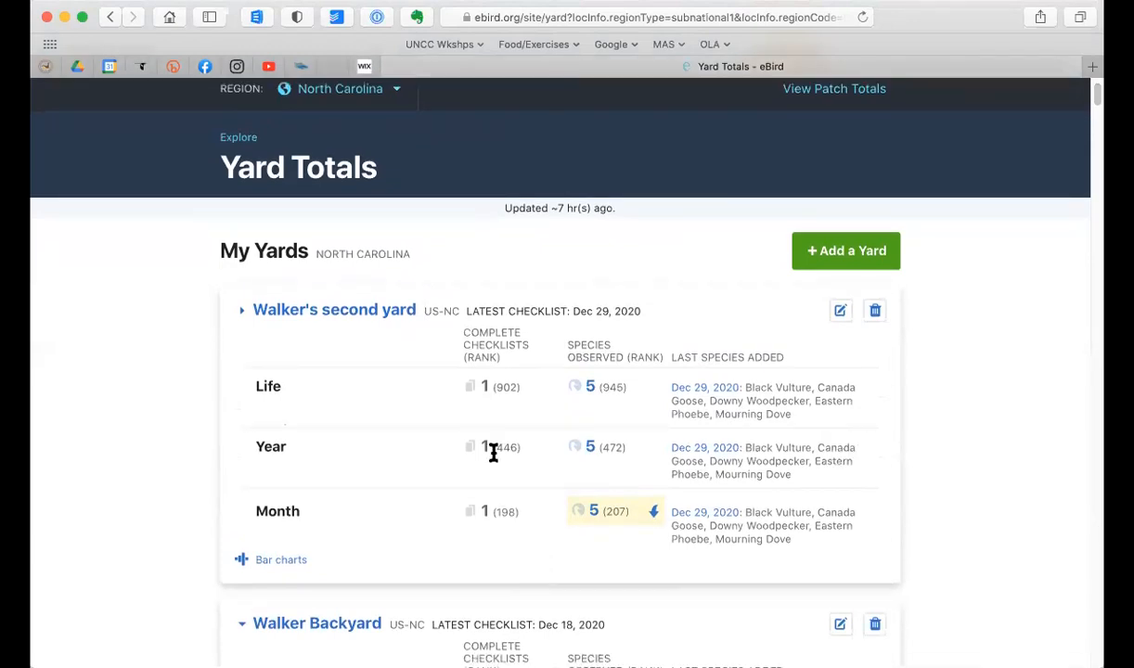
pyautogui.click(877, 314)
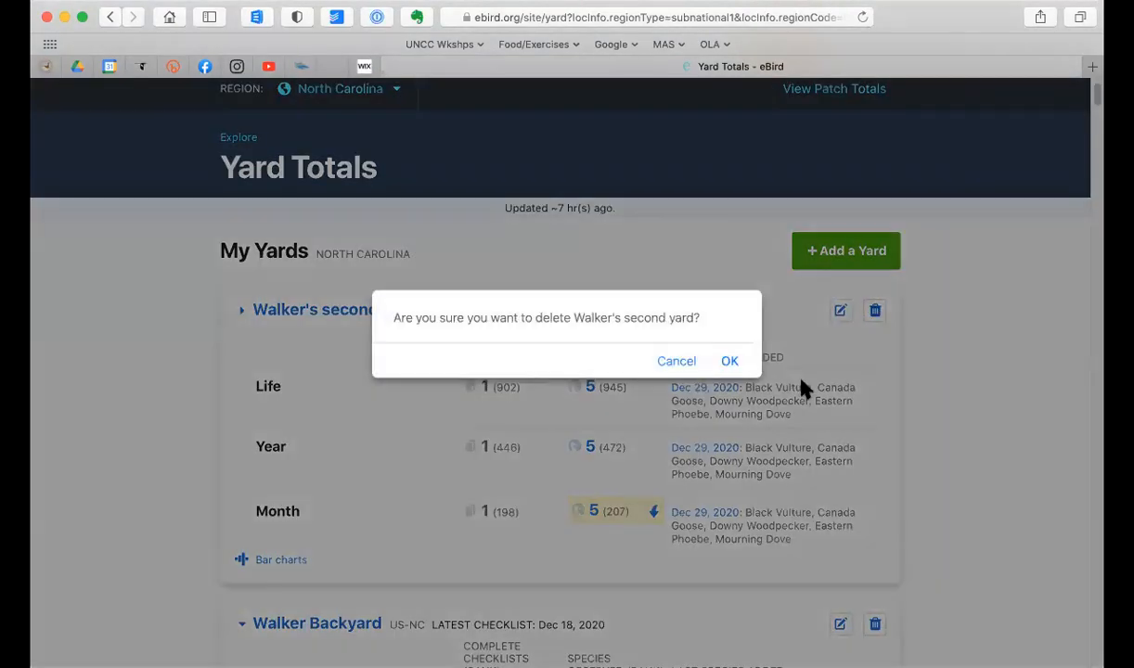
pyautogui.click(730, 363)
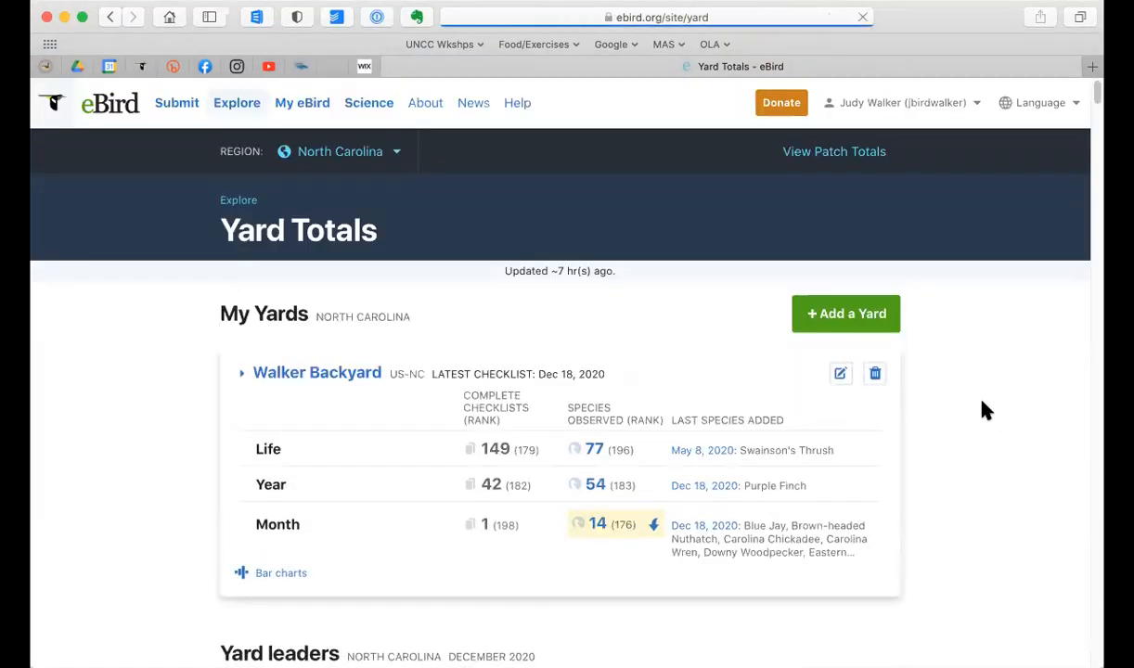
# Step: Review the North Carolina yard leaders for December 2020 alongside the backyard's own totals and ranks
pyautogui.scroll(-2, 982, 402)
pyautogui.scroll(2, 986, 409)
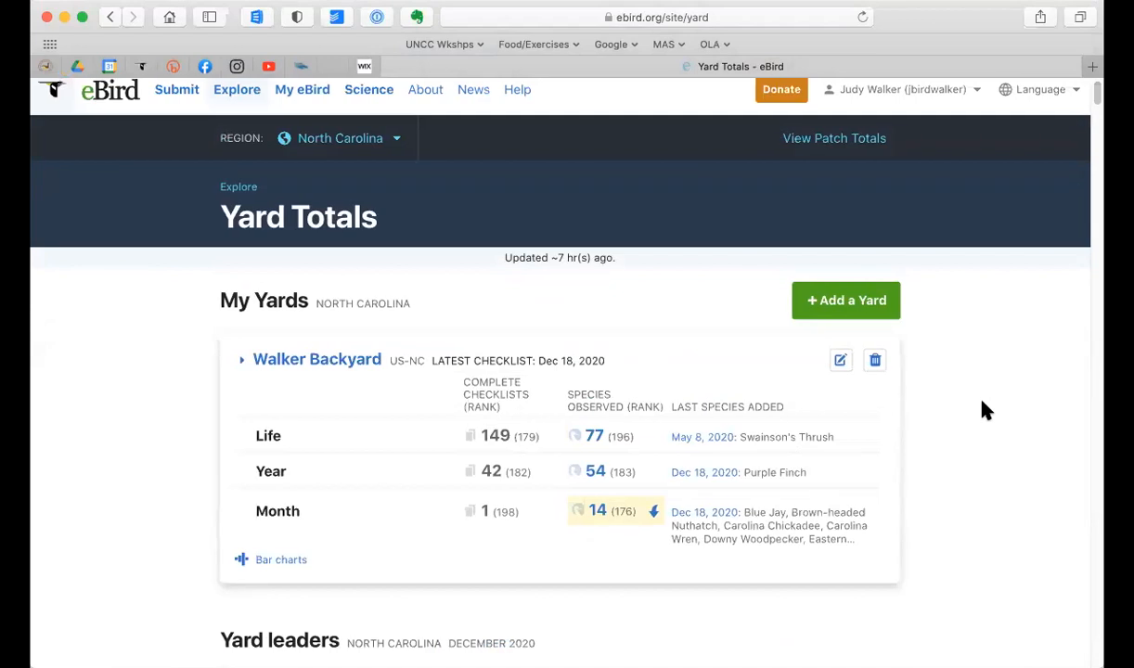
pyautogui.scroll(-4, 986, 410)
pyautogui.scroll(-8, 986, 410)
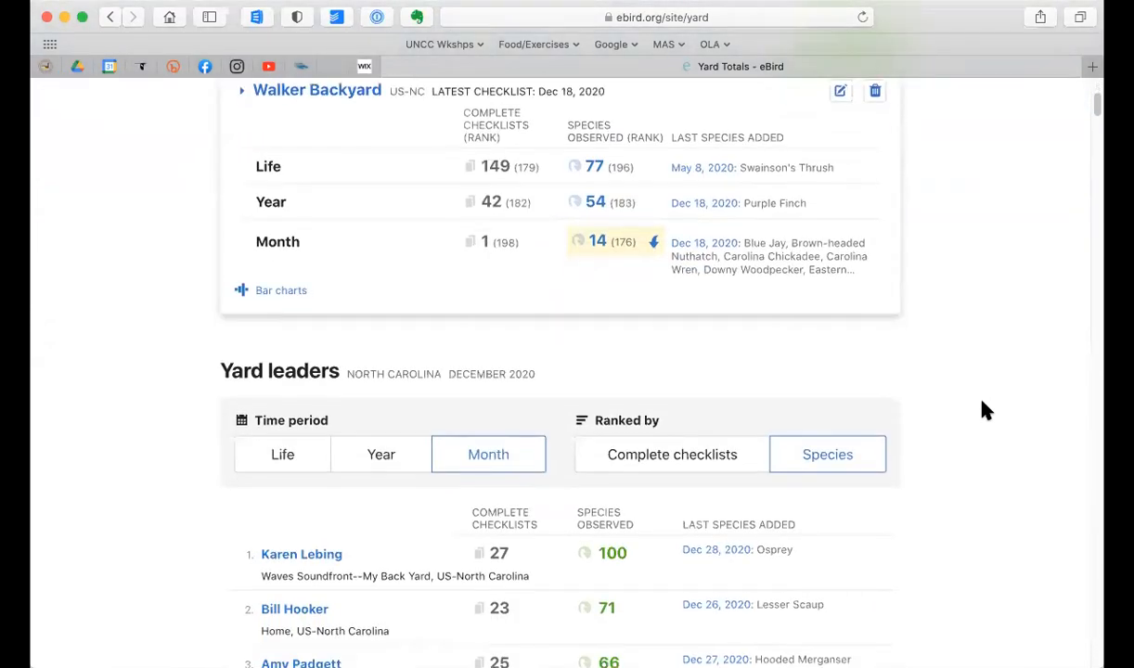
pyautogui.scroll(-2, 986, 410)
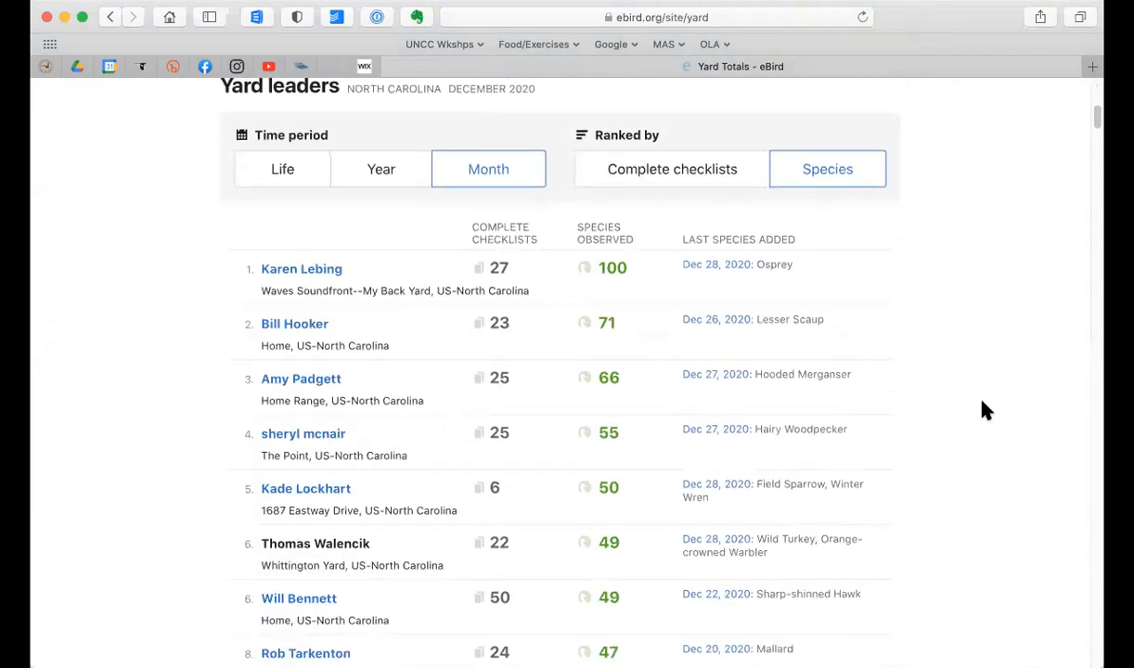
pyautogui.scroll(-3, 986, 411)
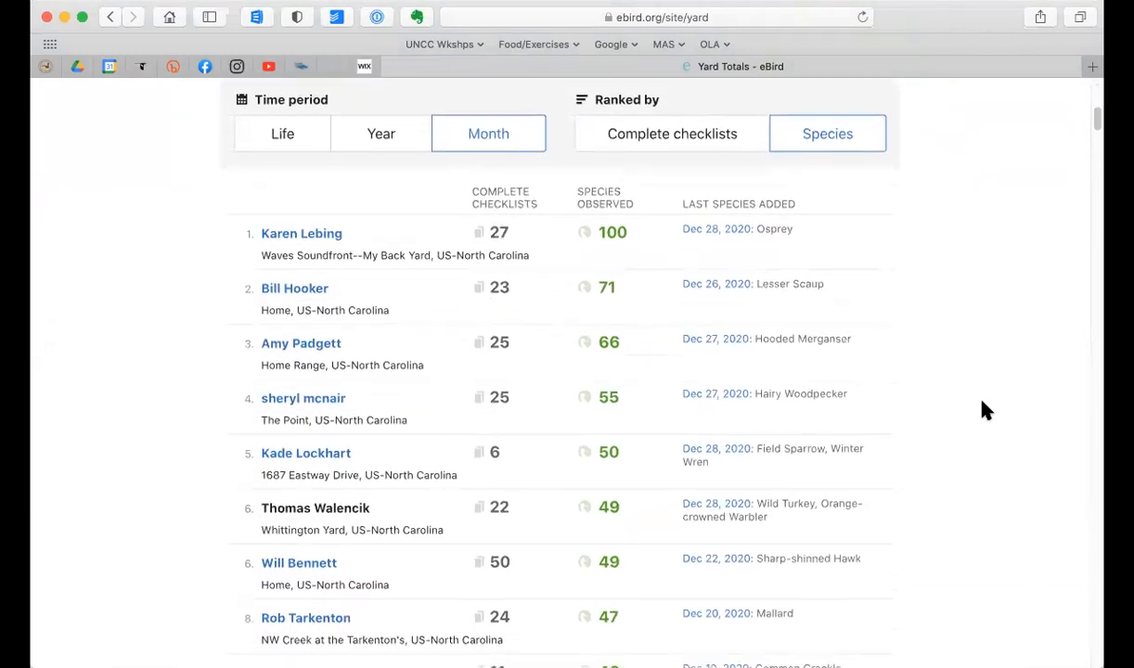
pyautogui.scroll(-1, 986, 410)
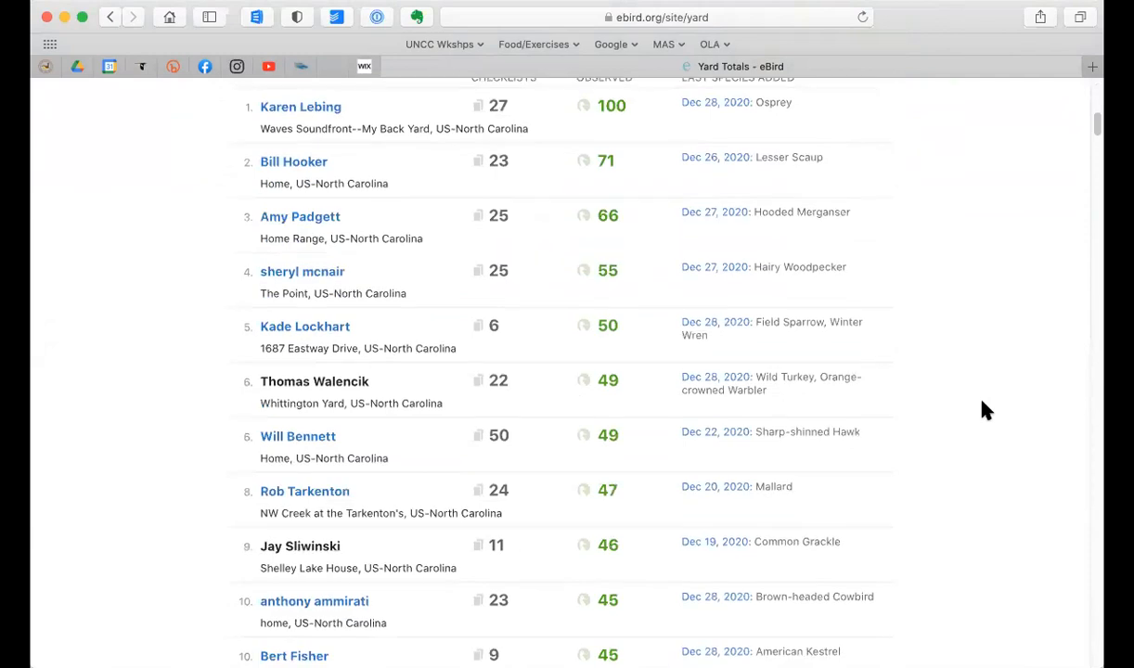
pyautogui.scroll(15, 986, 410)
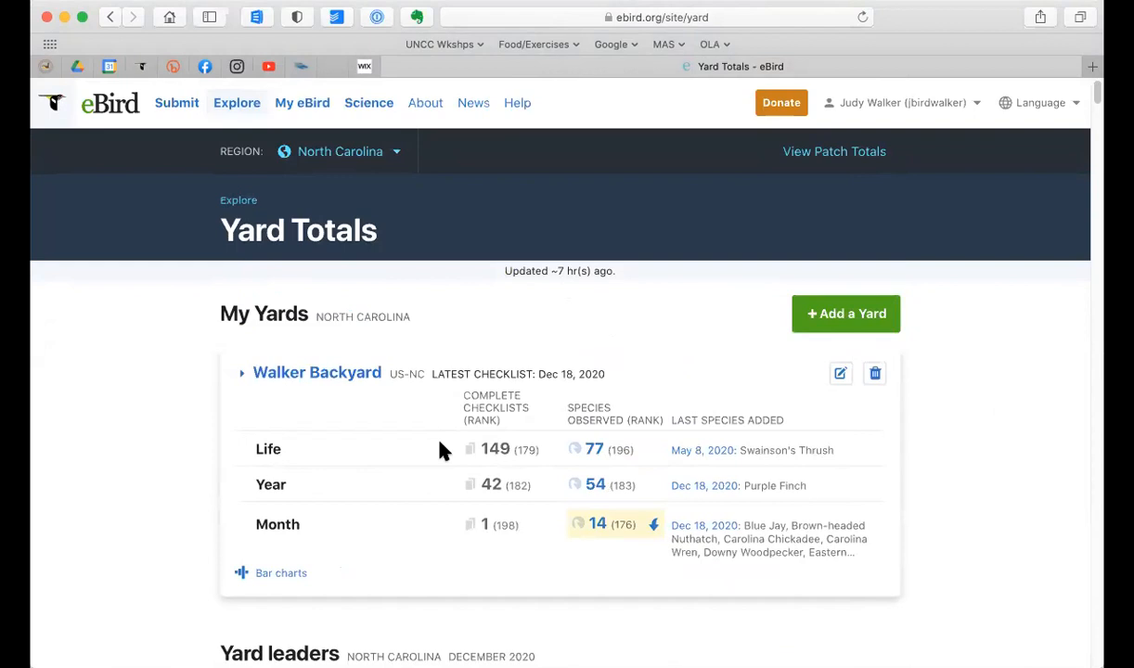
pyautogui.scroll(-10, 442, 450)
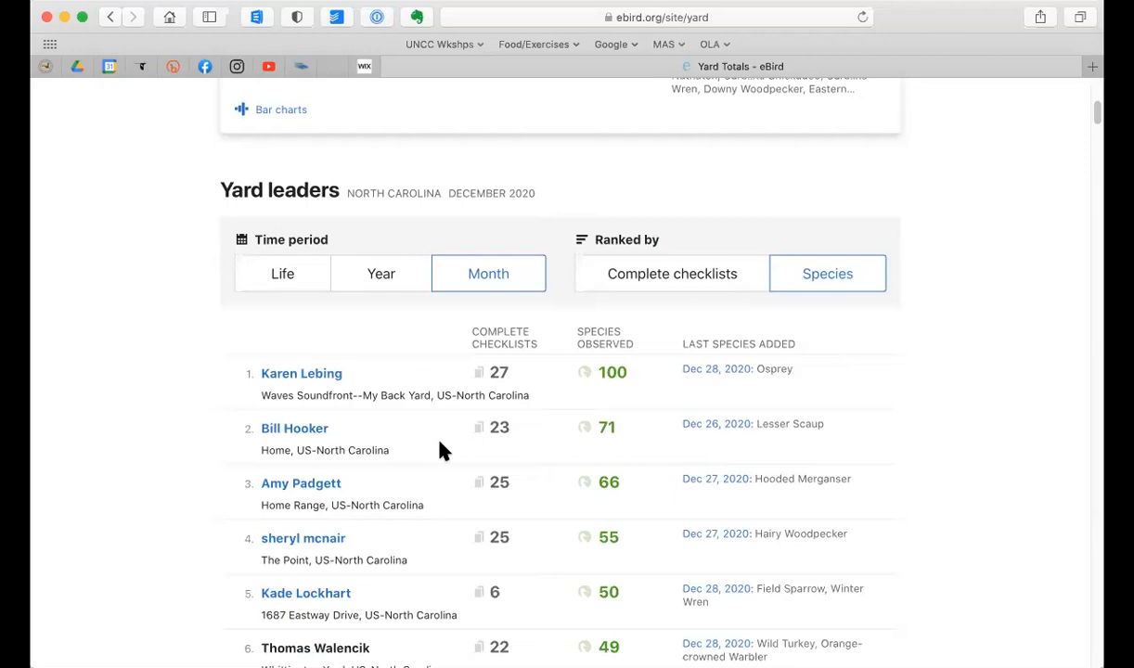
pyautogui.scroll(-12, 441, 451)
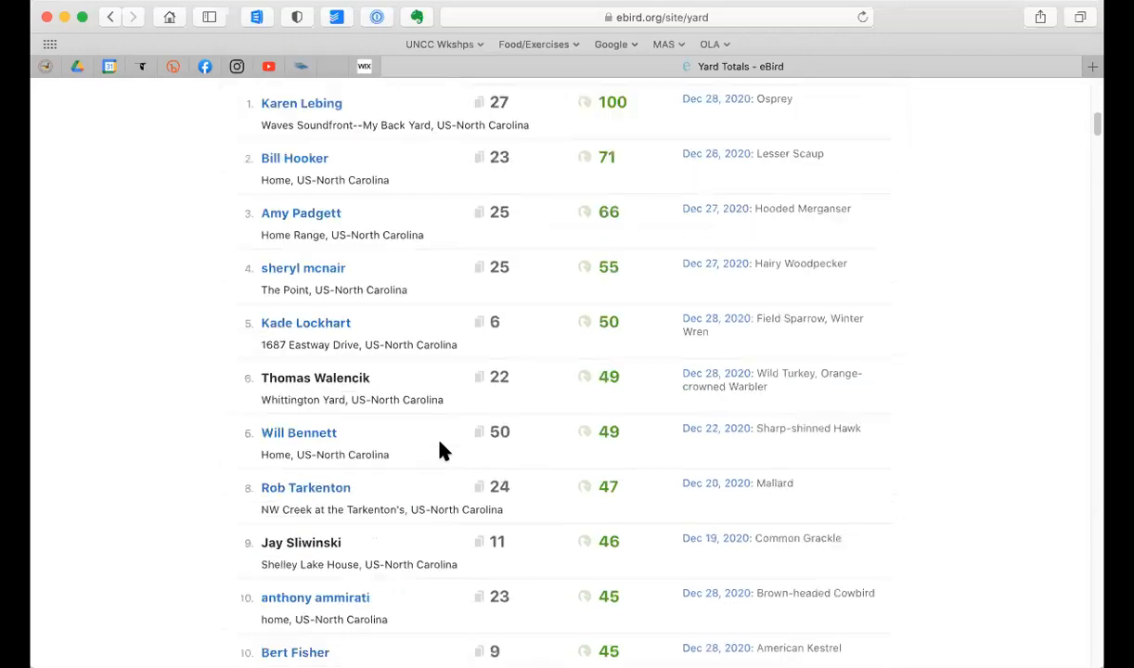
pyautogui.scroll(-17, 442, 451)
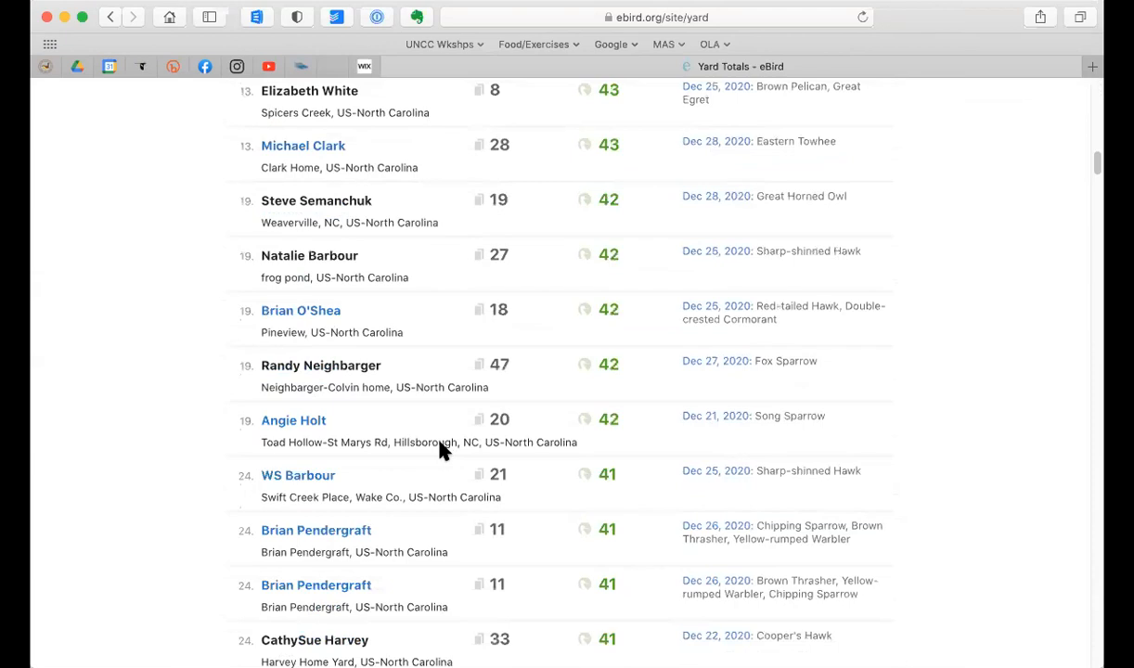
pyautogui.scroll(-7, 442, 450)
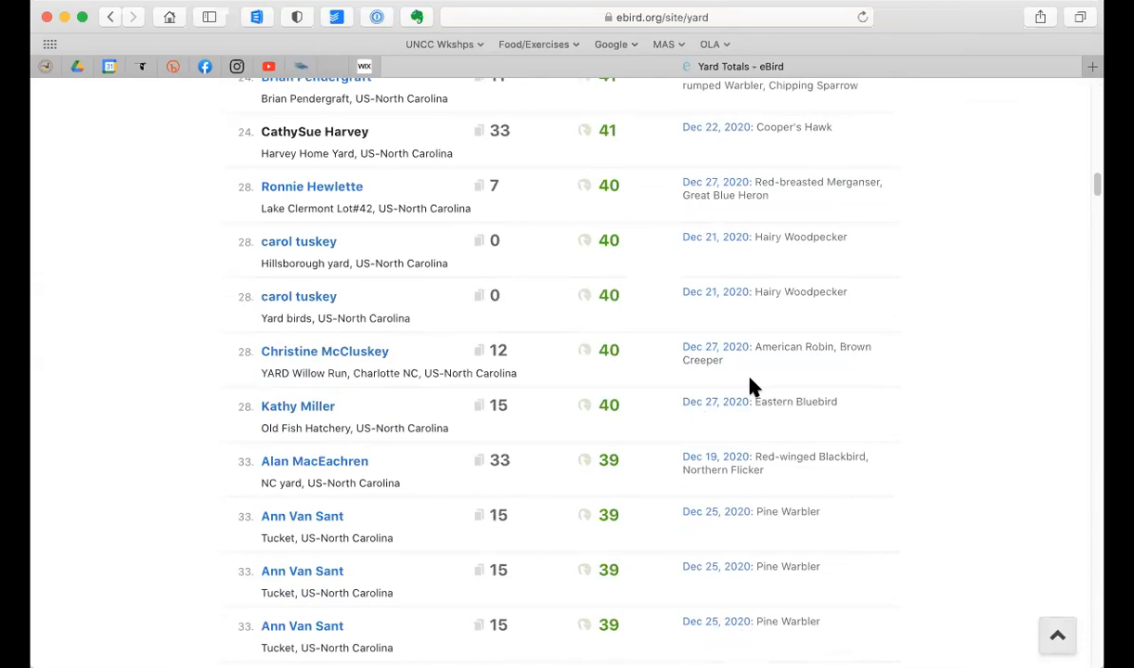
pyautogui.scroll(10, 820, 390)
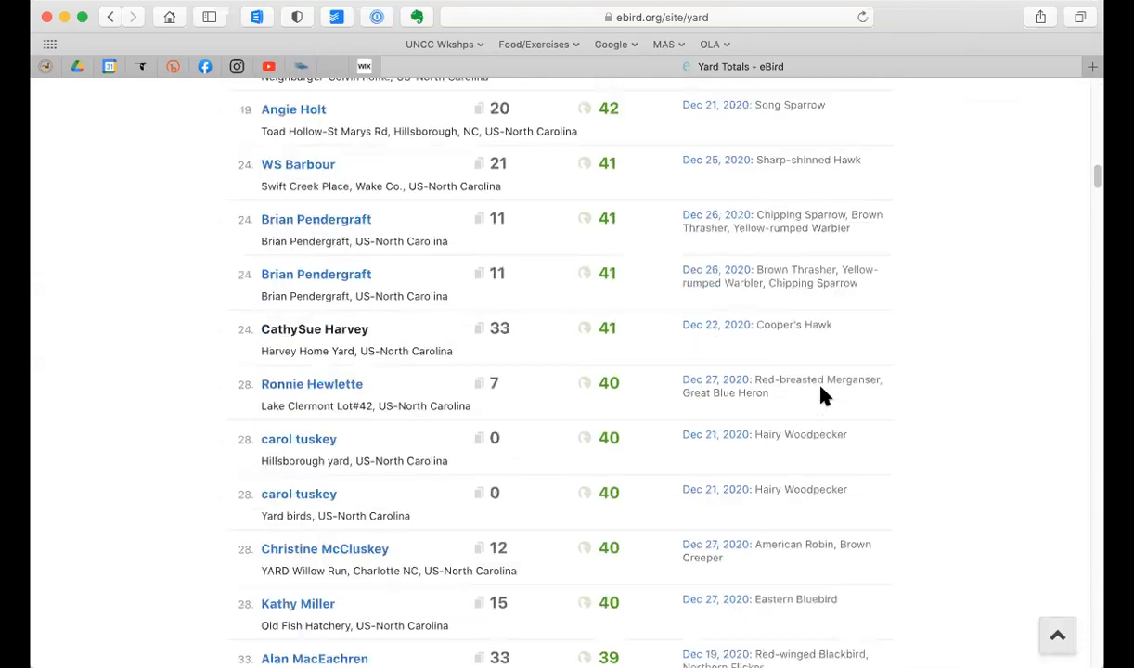
pyautogui.scroll(4, 802, 452)
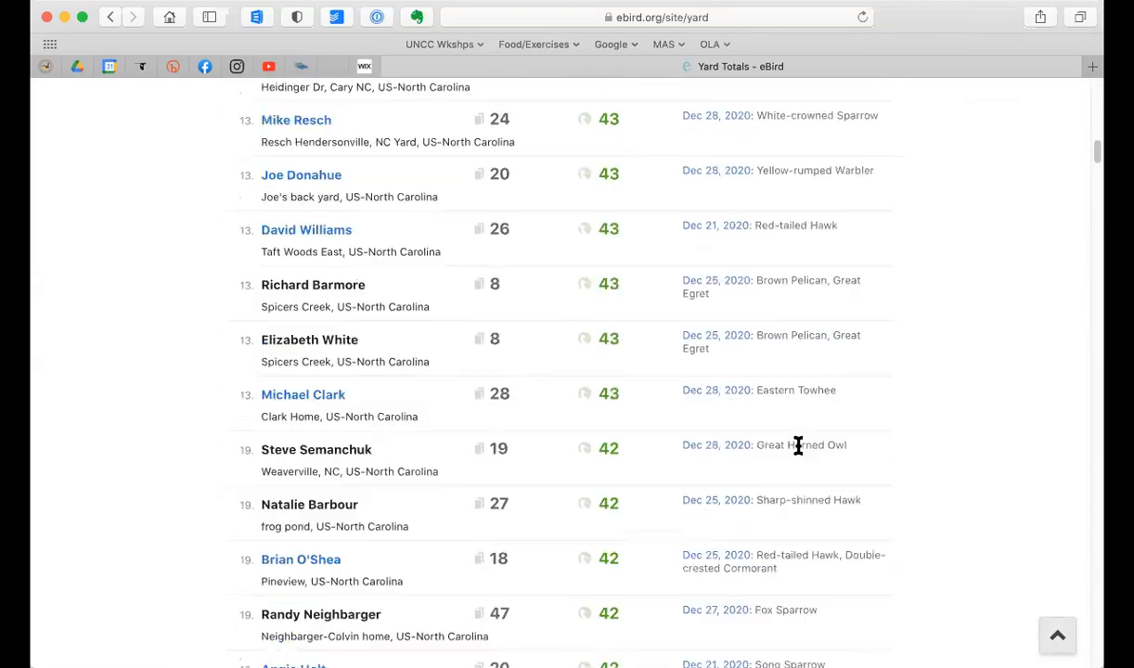
pyautogui.scroll(10, 802, 452)
pyautogui.scroll(10, 799, 447)
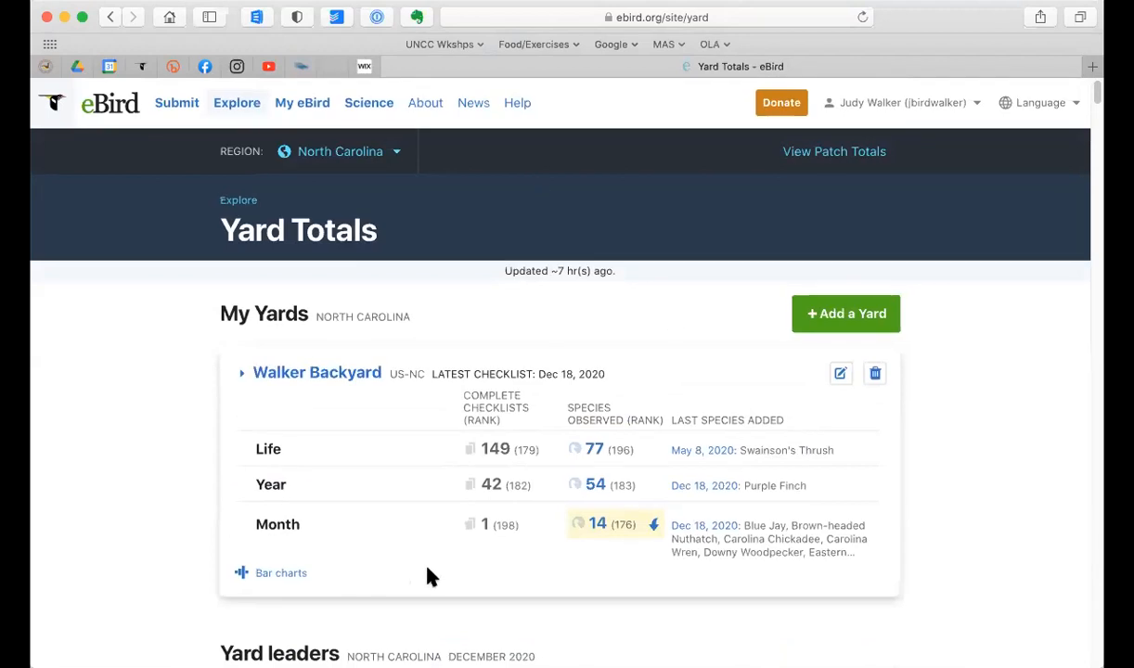
pyautogui.scroll(-4, 429, 576)
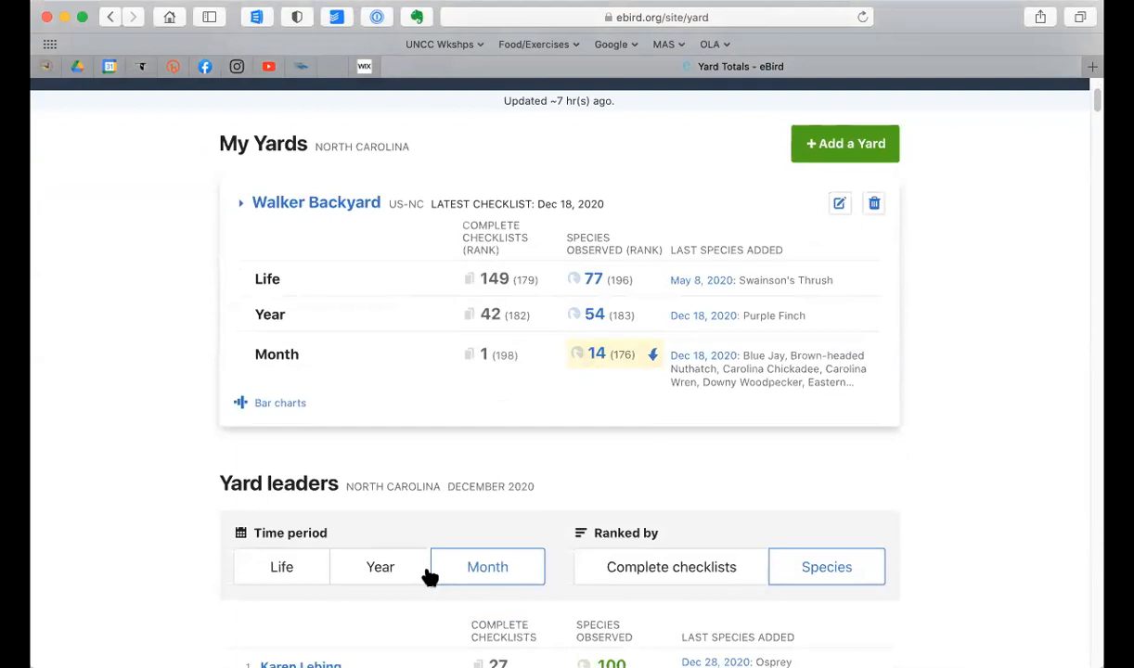
# Step: Change the yard totals region to Mecklenburg, North Carolina, United States
pyautogui.scroll(4, 429, 576)
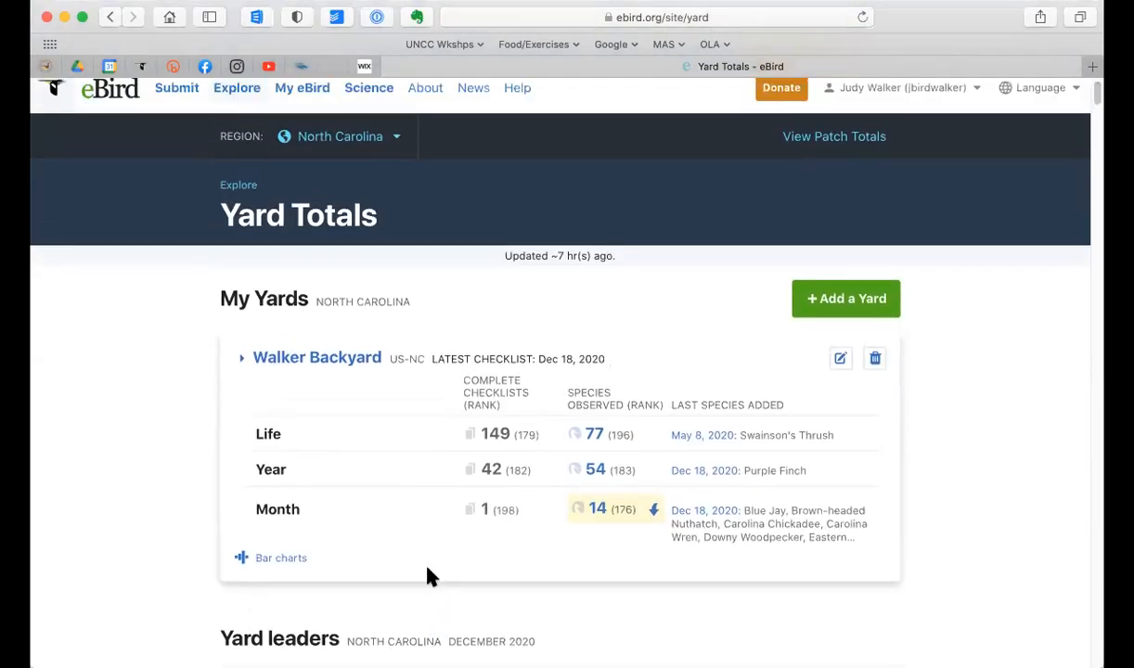
pyautogui.click(399, 155)
pyautogui.click(384, 252)
pyautogui.write('m')
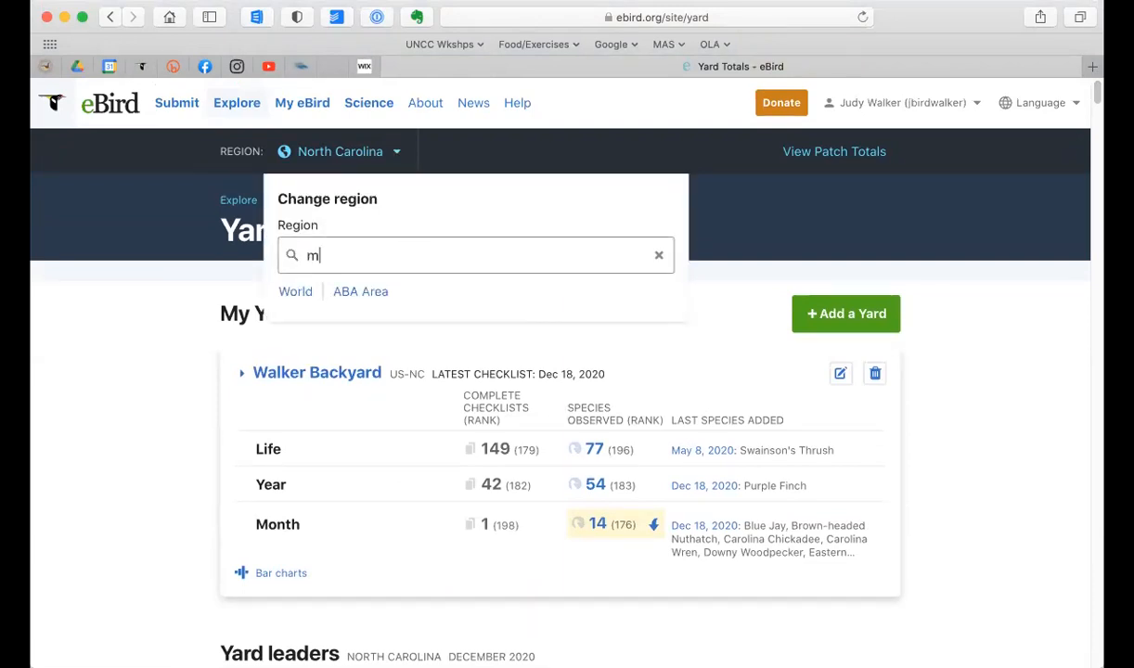
pyautogui.write('ecklen')
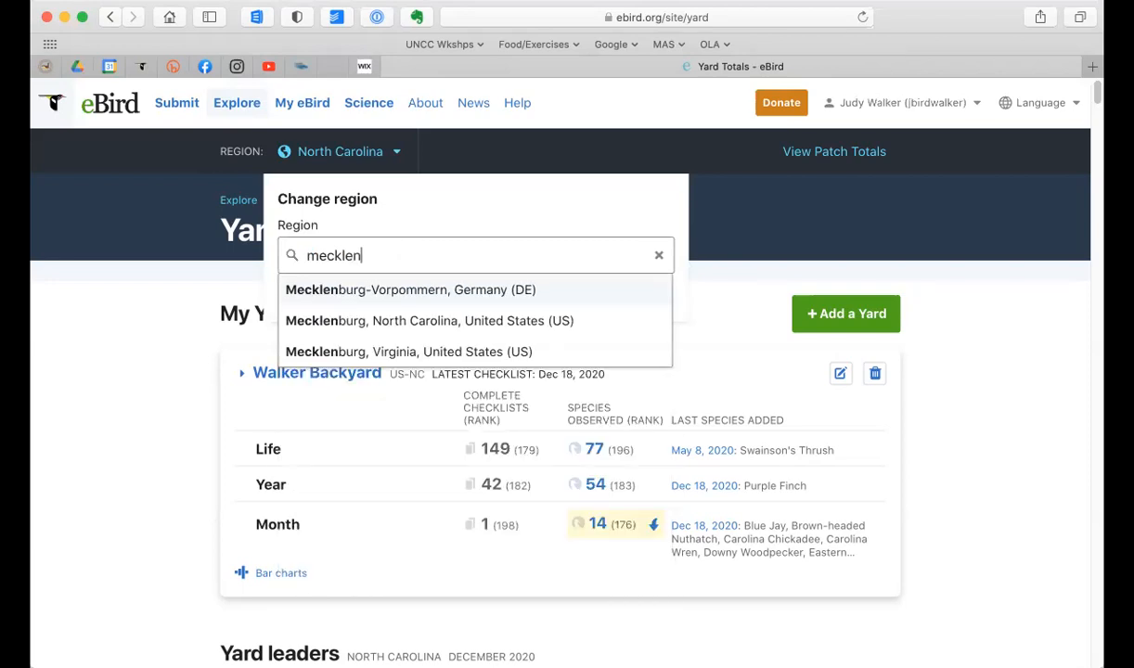
pyautogui.click(381, 325)
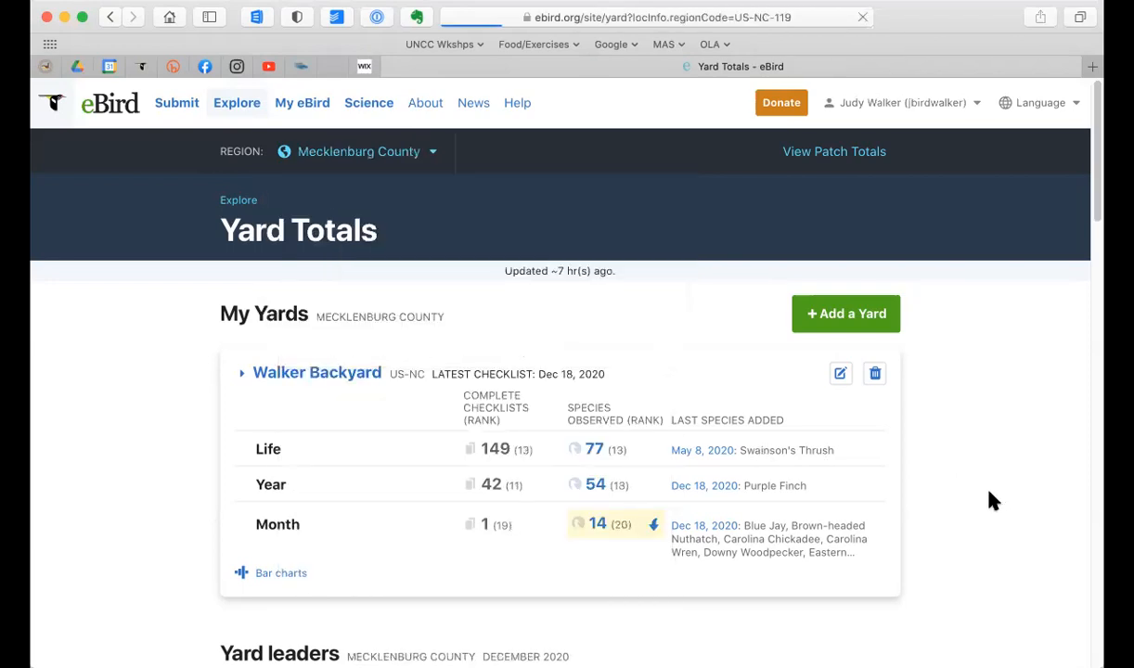
# Step: Review the December 2020 yard leaders for Mecklenburg County ranked by species
pyautogui.scroll(-5, 993, 502)
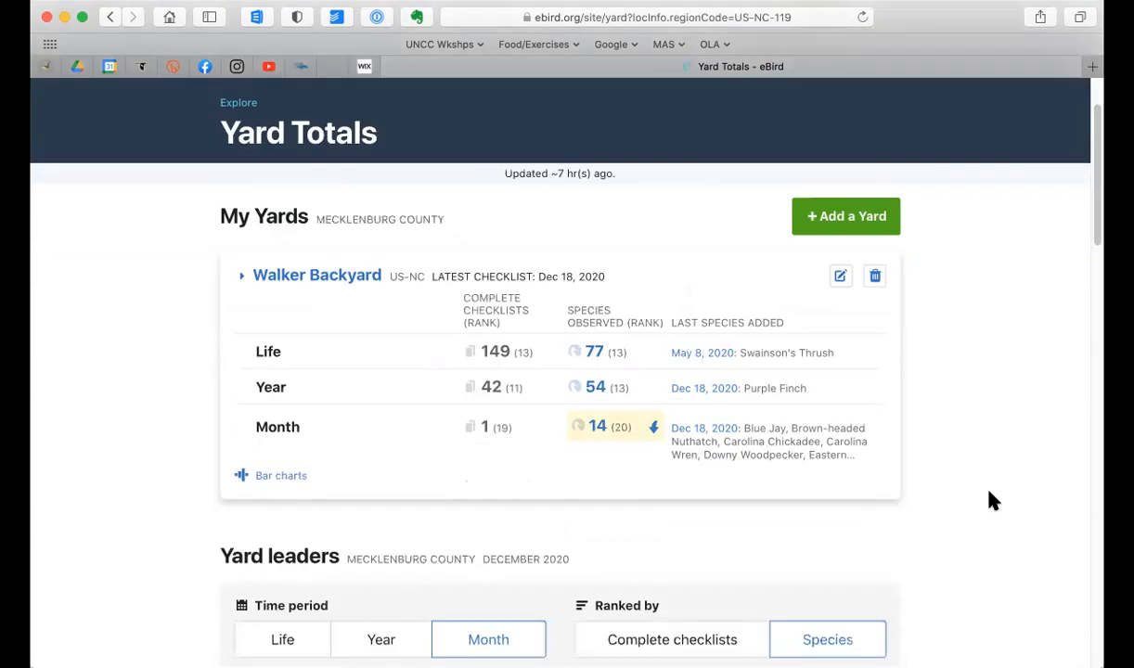
pyautogui.scroll(-10, 992, 501)
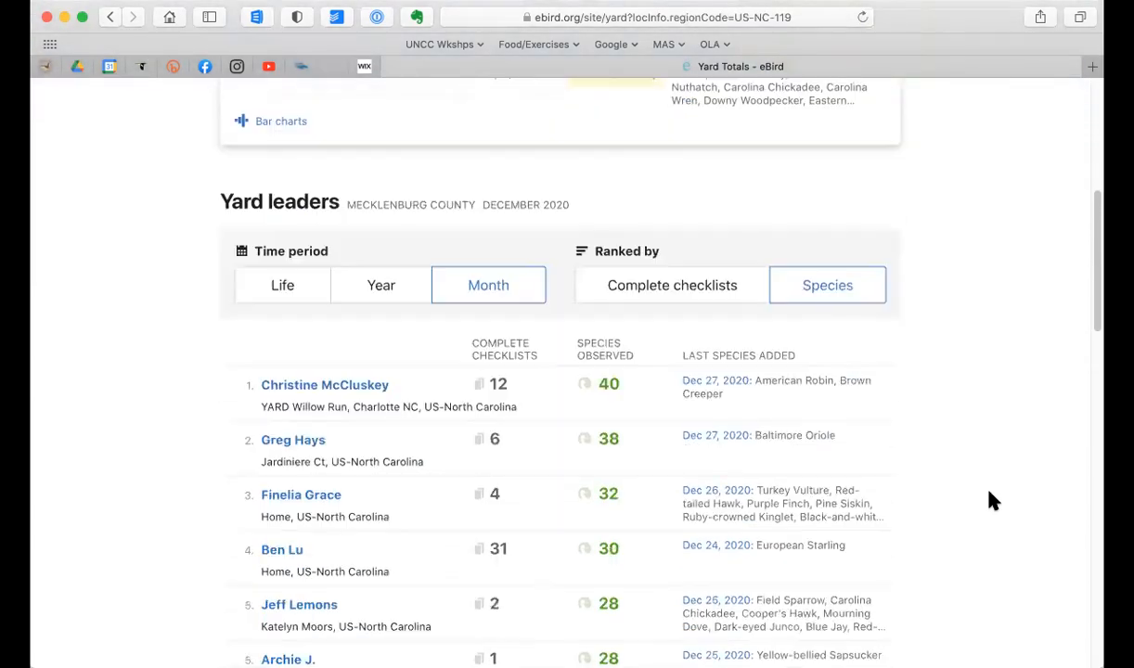
pyautogui.scroll(-2, 992, 501)
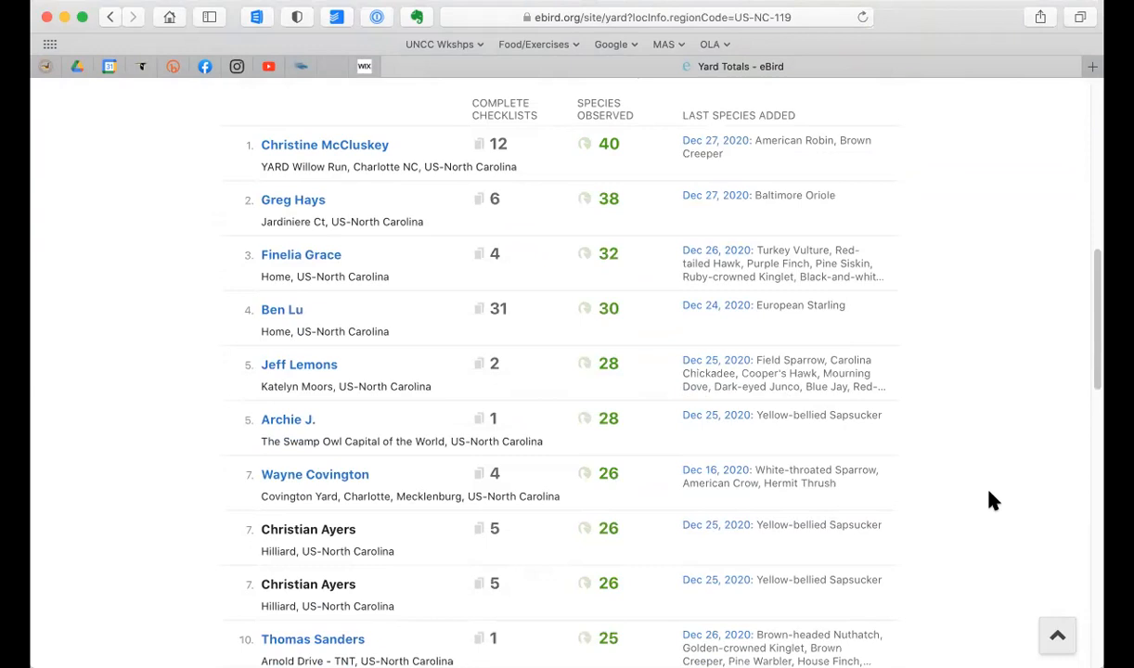
pyautogui.scroll(4, 992, 501)
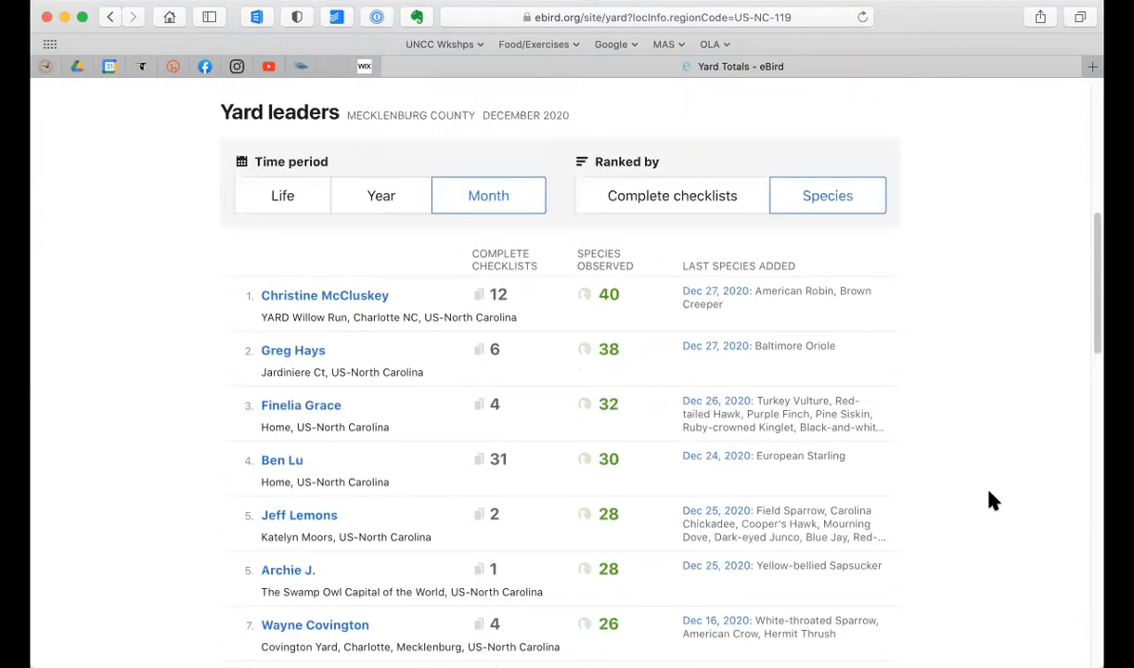
# Step: Show the county's yard leaders for the year and find the own backyard's place among them
pyautogui.click(383, 202)
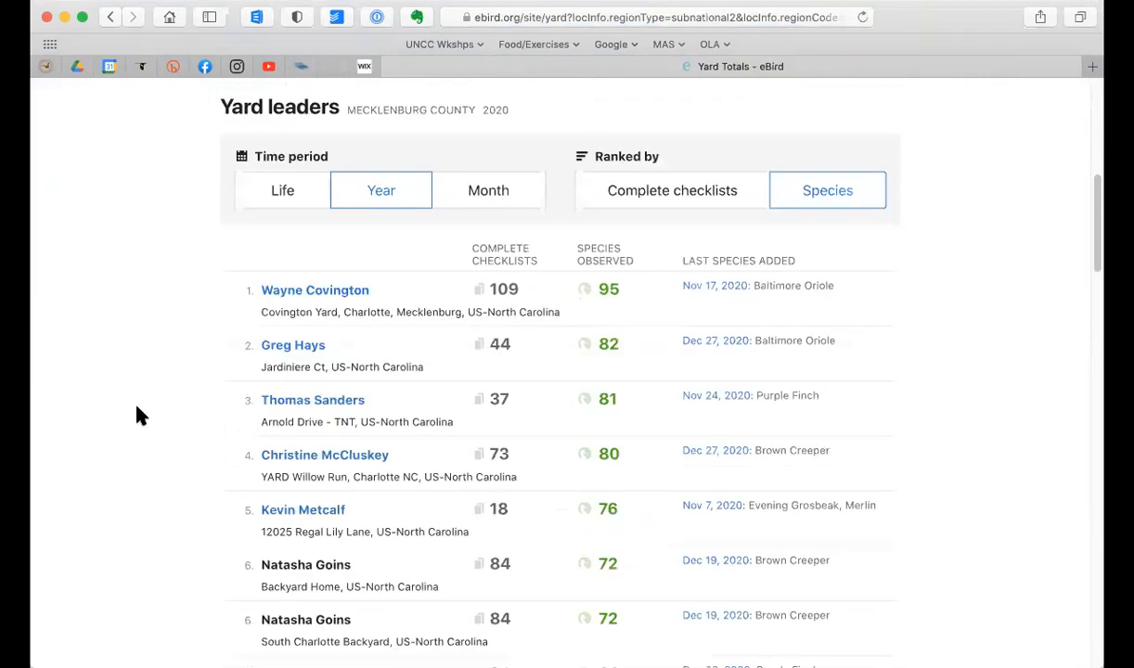
pyautogui.scroll(-1, 136, 407)
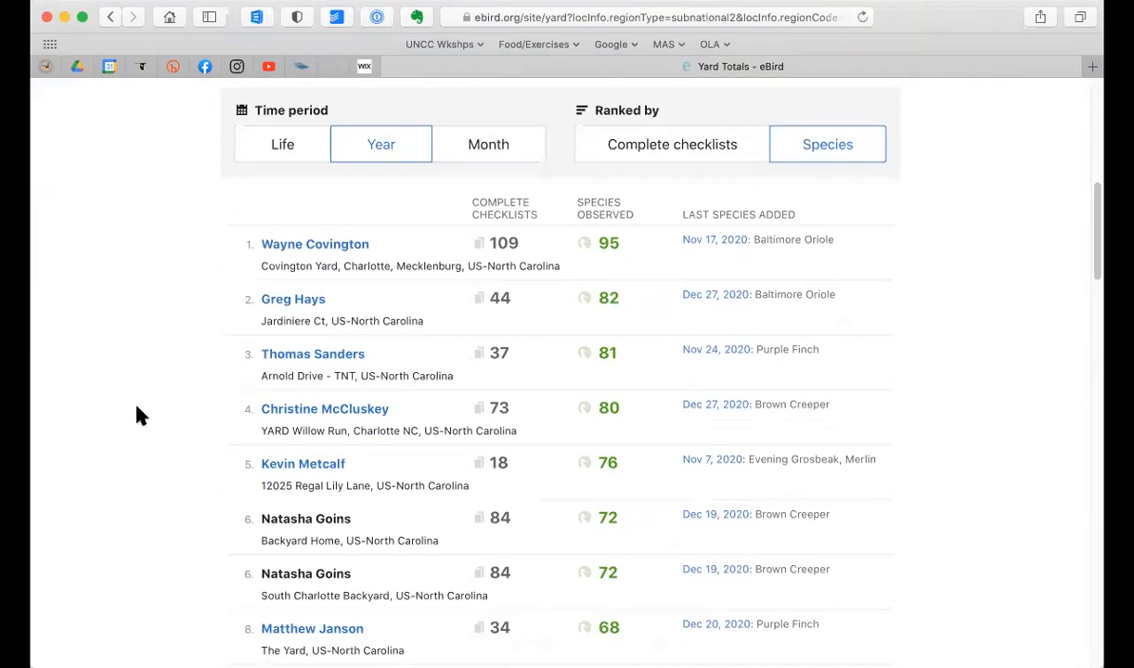
pyautogui.scroll(-10, 137, 416)
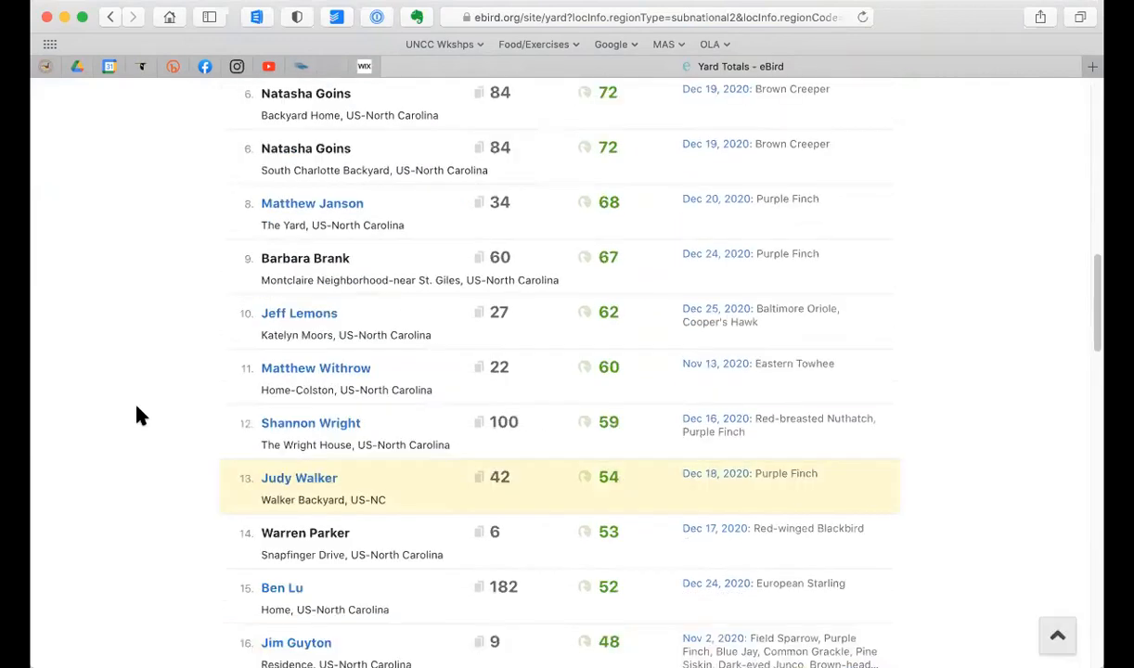
pyautogui.scroll(10, 136, 416)
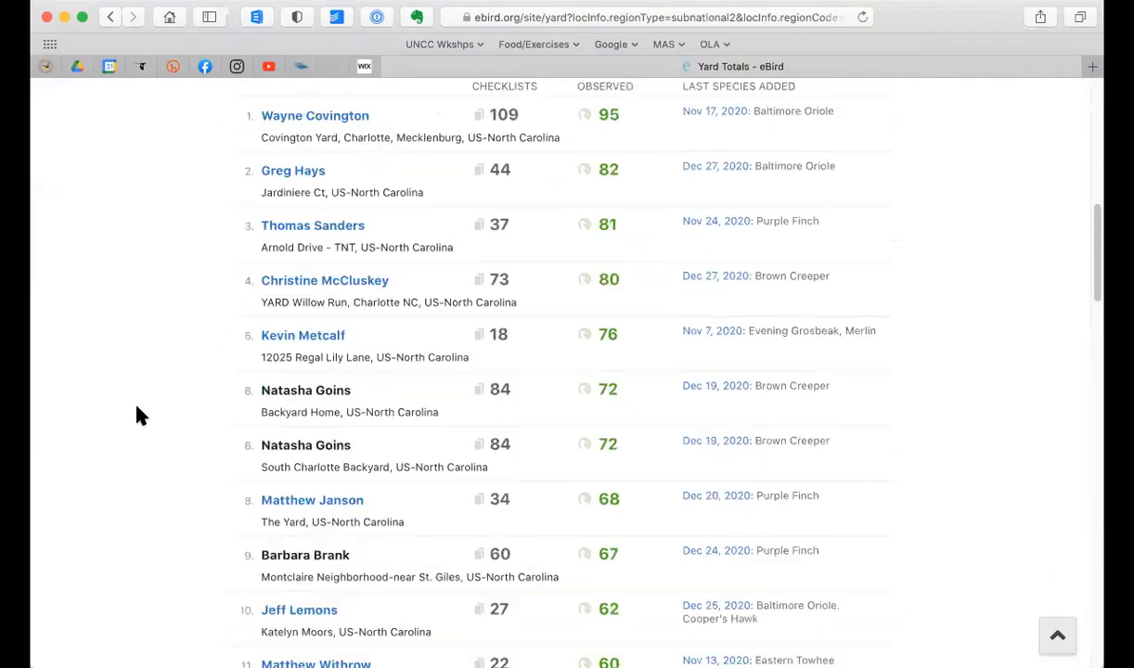
pyautogui.scroll(-3, 137, 416)
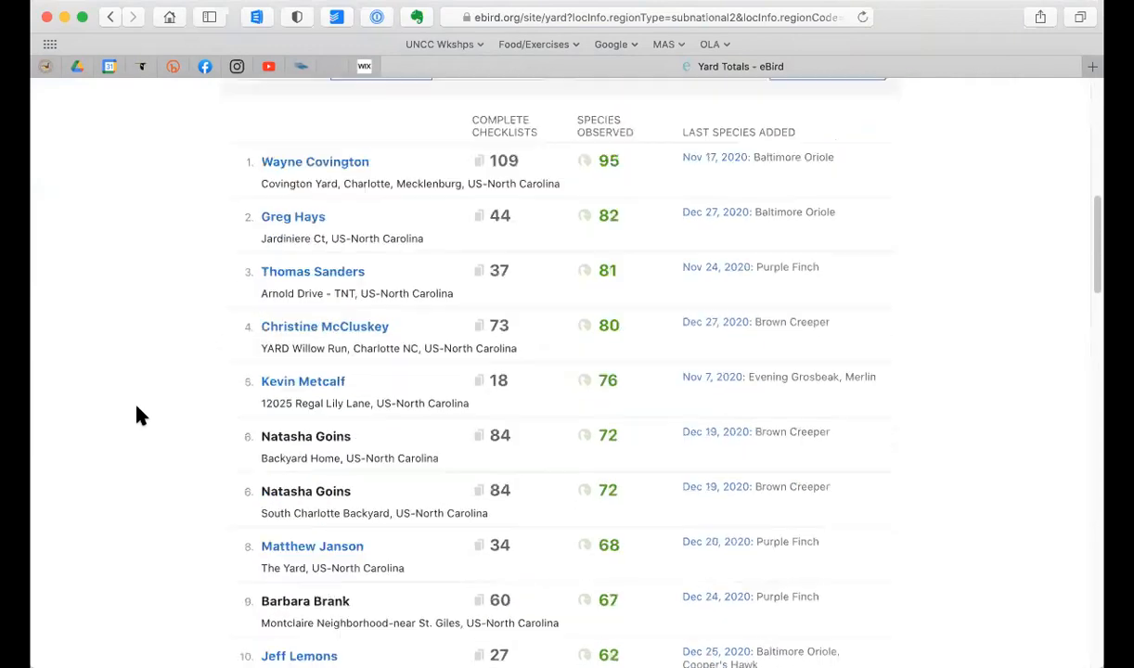
pyautogui.scroll(3, 135, 362)
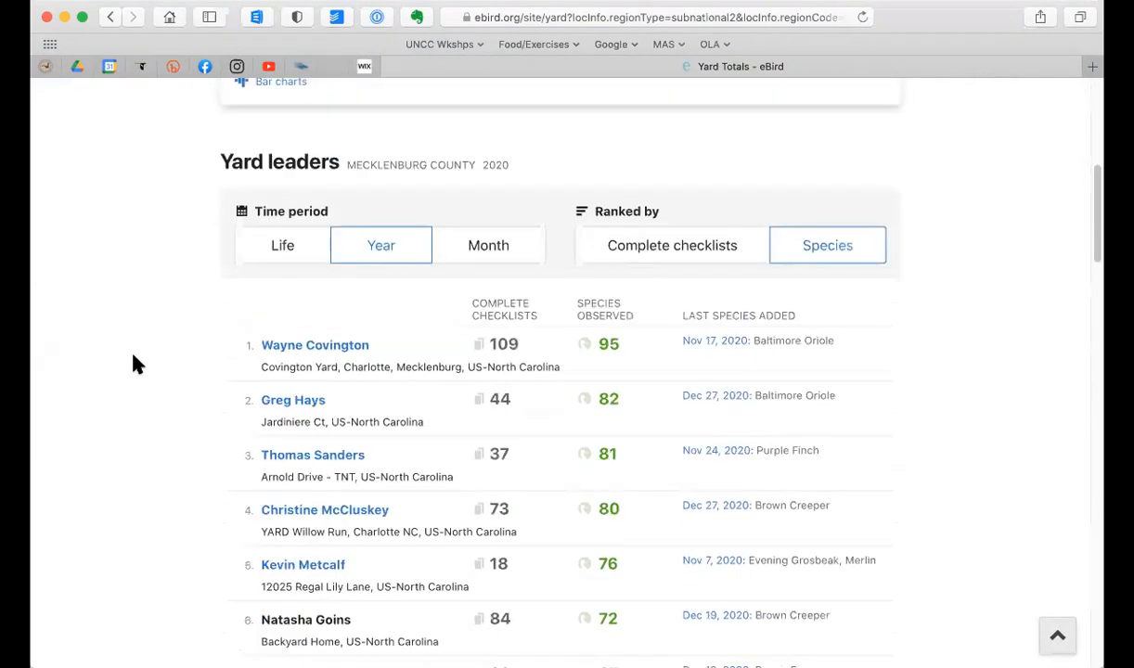
# Step: Examine the county's life yard leaders and the own backyard's place, and set the time period back to month
pyautogui.click(282, 246)
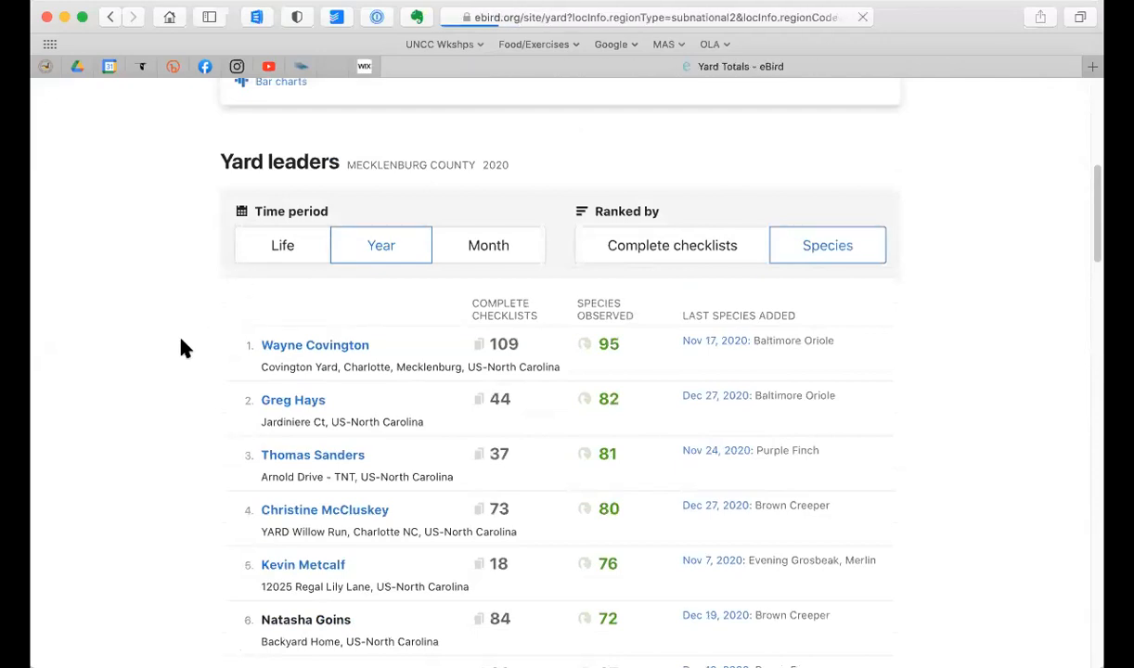
pyautogui.scroll(-5, 183, 348)
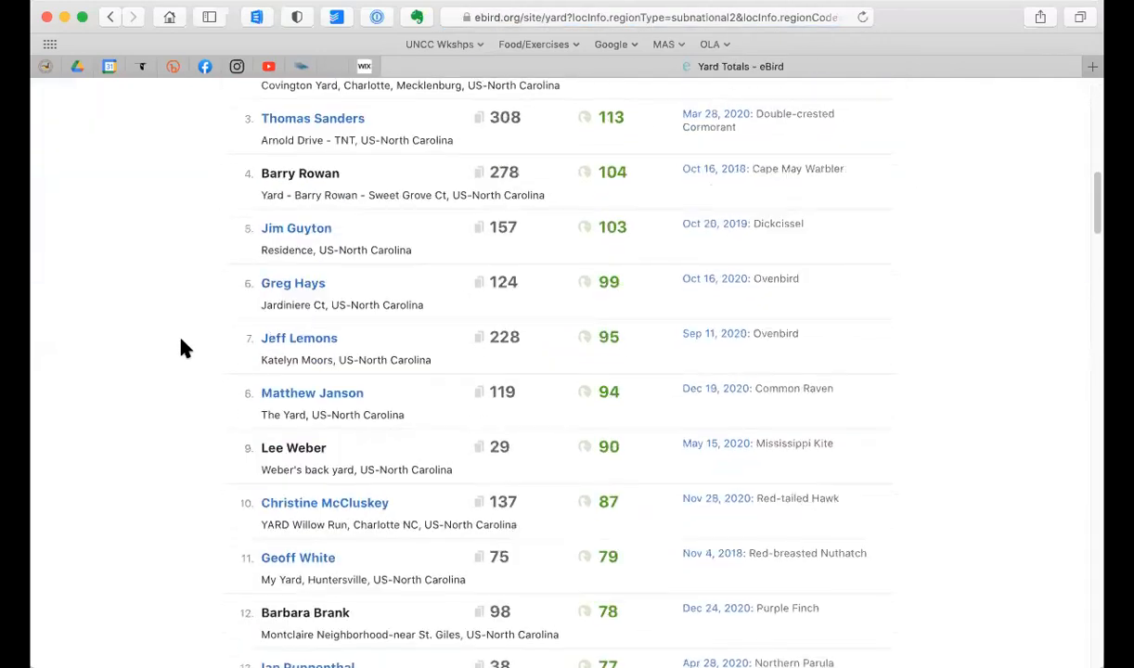
pyautogui.scroll(-2, 183, 349)
pyautogui.scroll(-1, 183, 349)
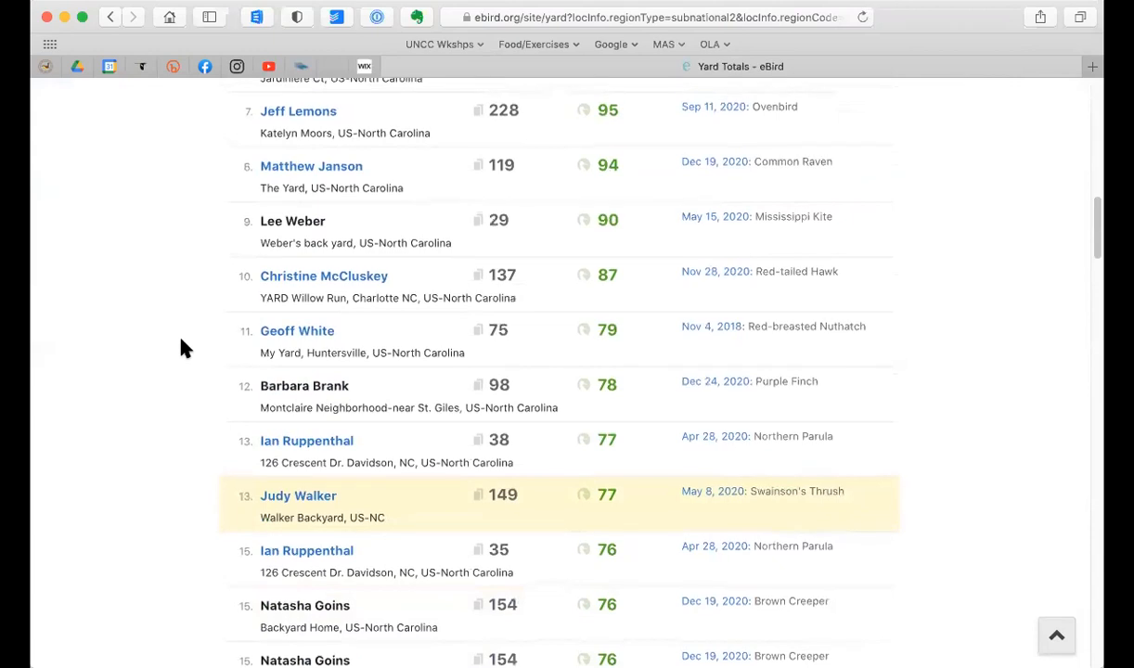
pyautogui.scroll(5, 183, 348)
pyautogui.scroll(3, 183, 348)
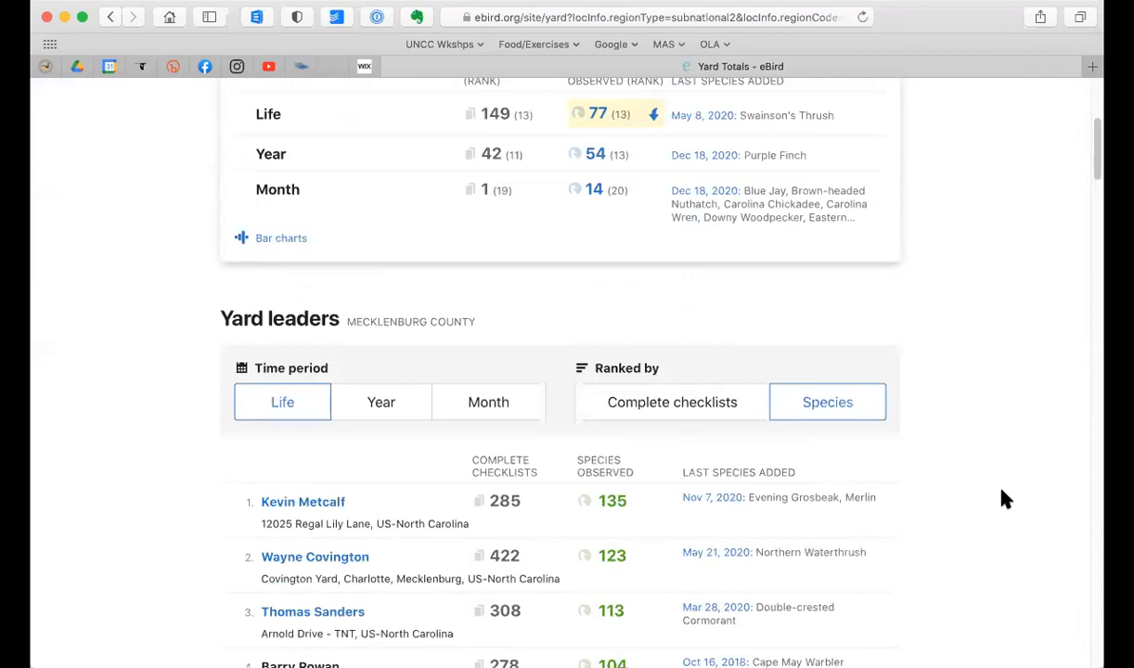
pyautogui.click(479, 413)
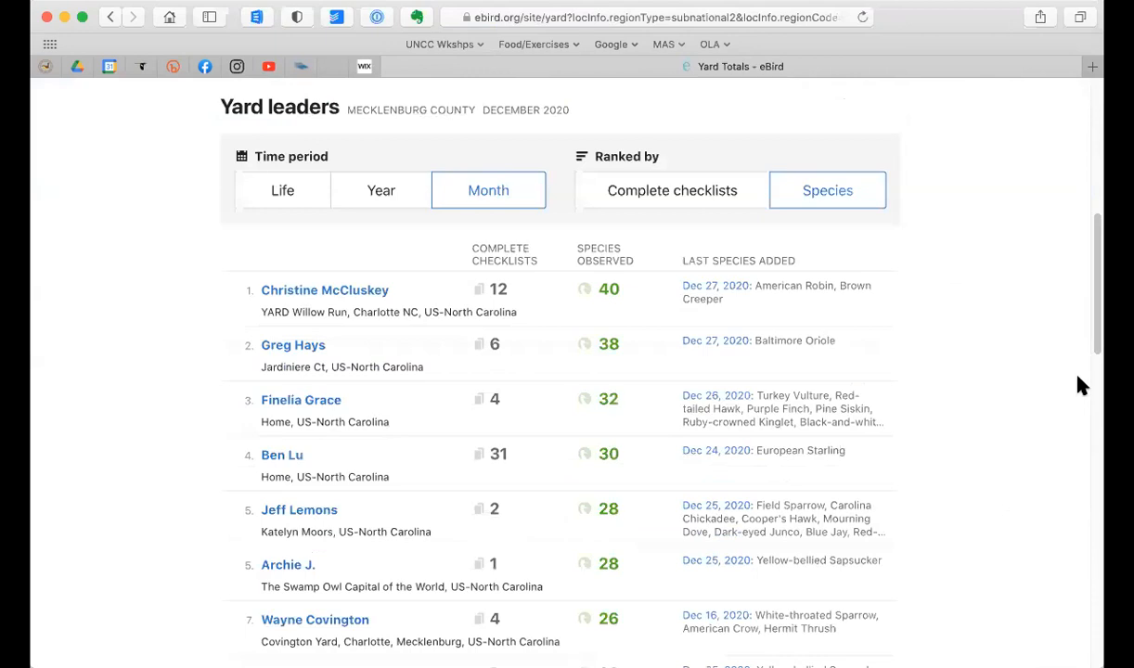
pyautogui.scroll(6, 1028, 462)
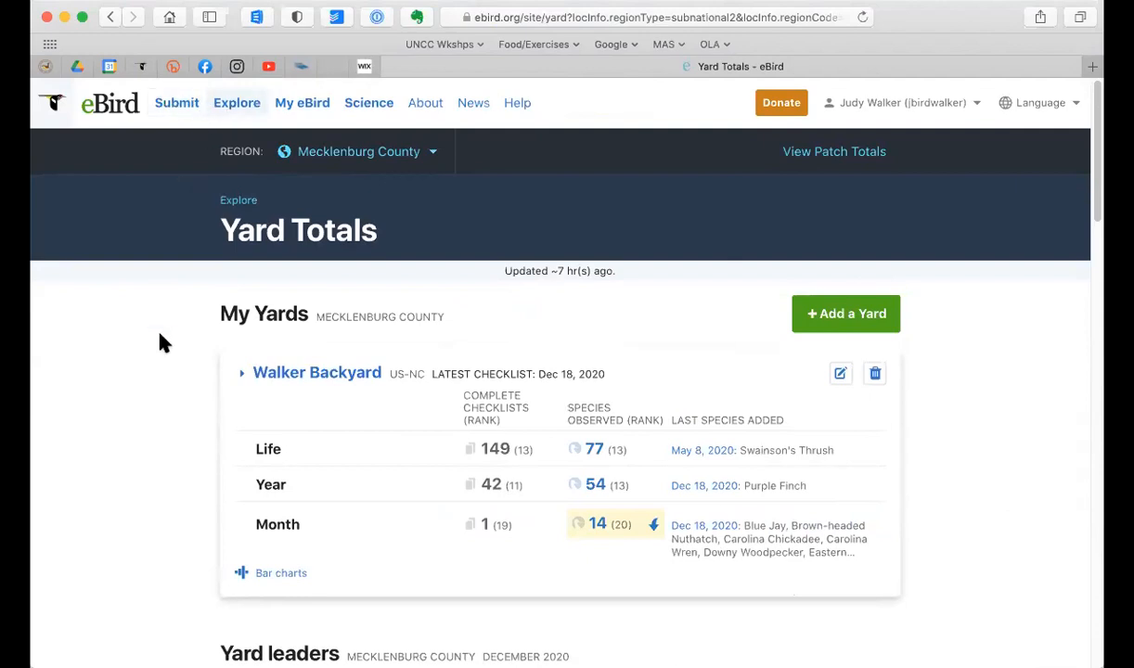
# Step: Start a new checklist and continue with the saved location "Farm Gate"
pyautogui.click(184, 104)
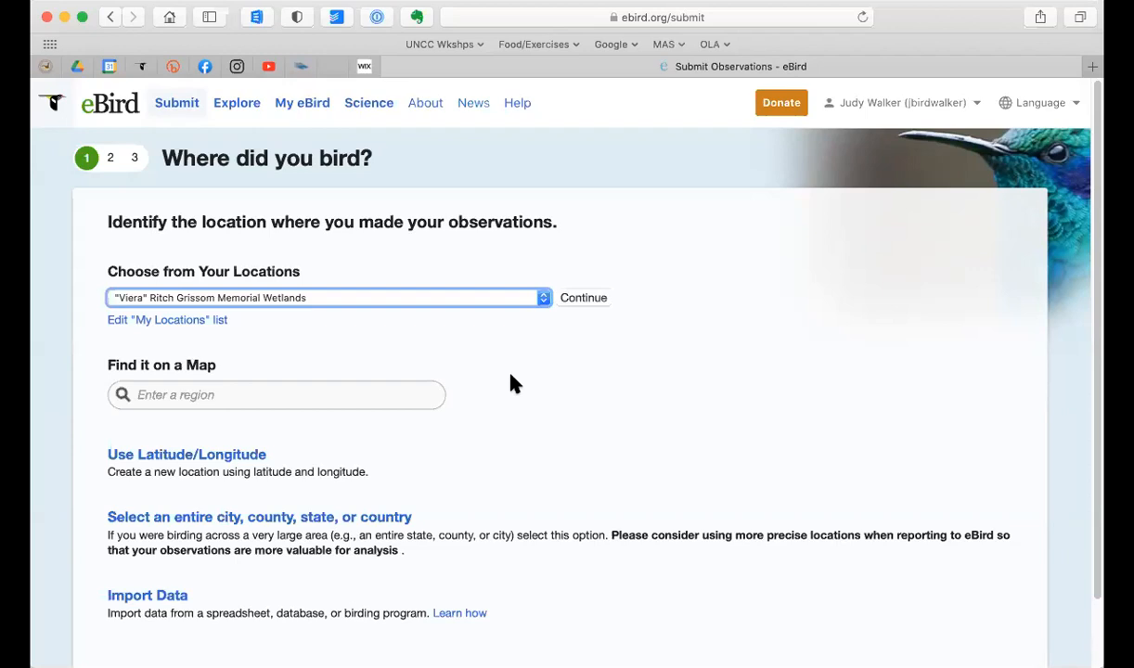
pyautogui.click(394, 300)
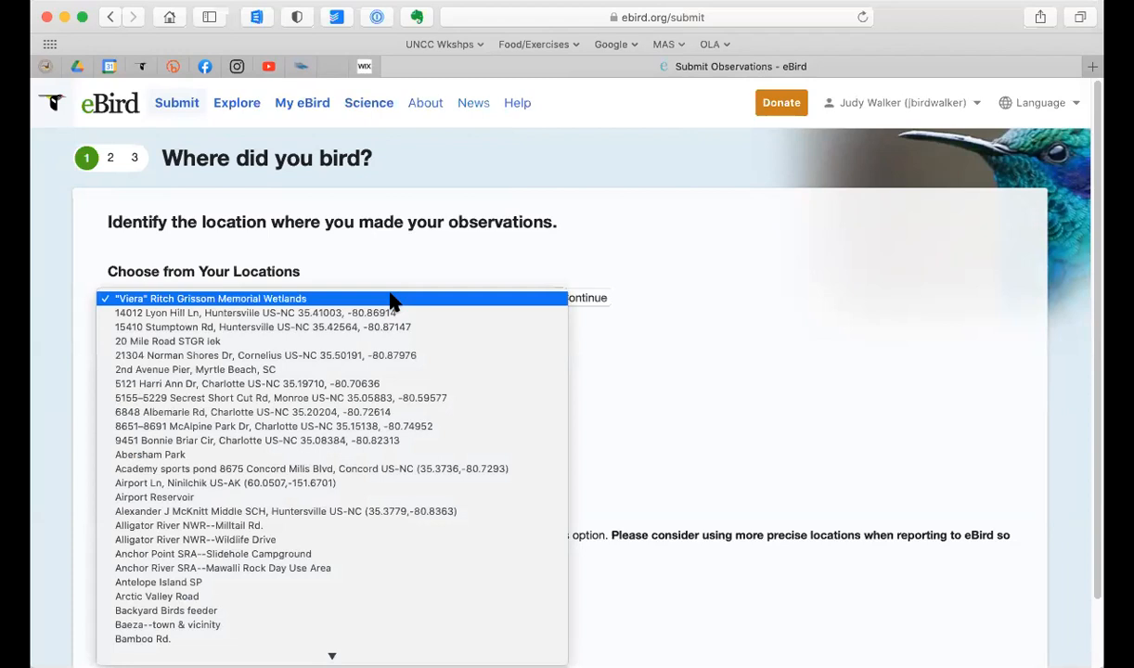
pyautogui.write('far')
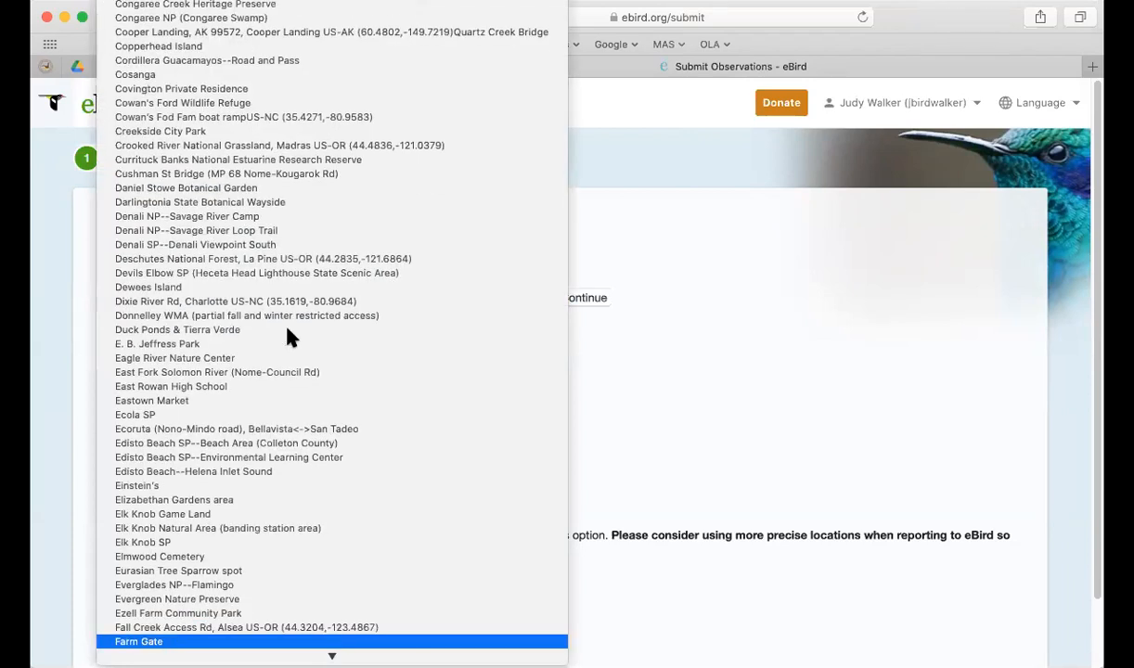
pyautogui.press('Return')
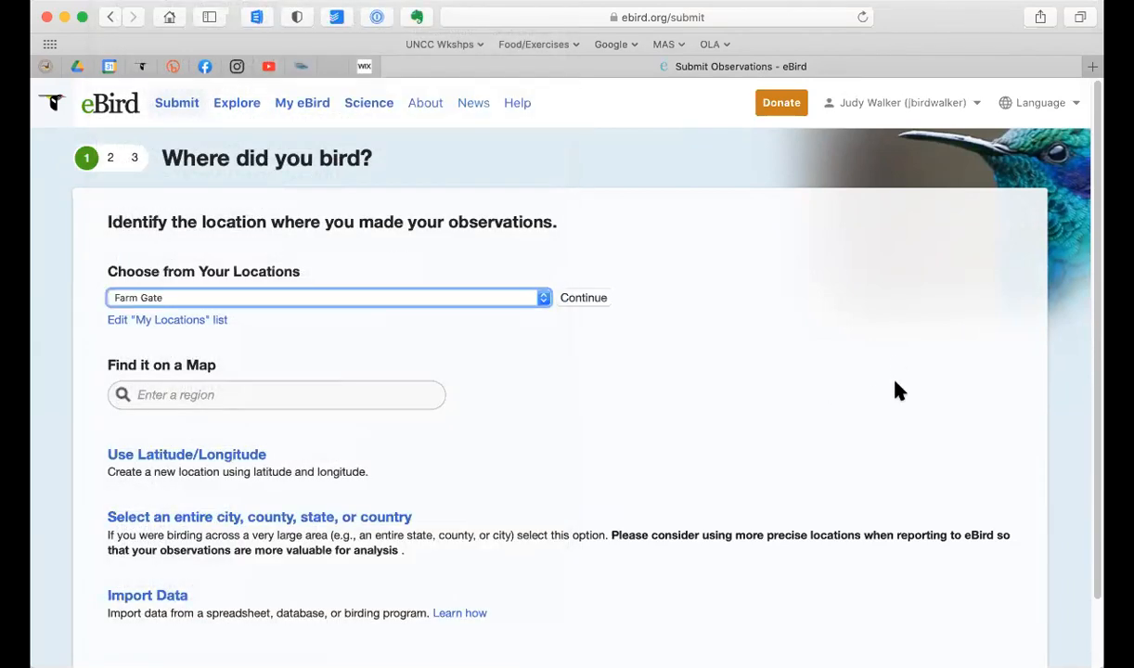
pyautogui.scroll(-1, 889, 397)
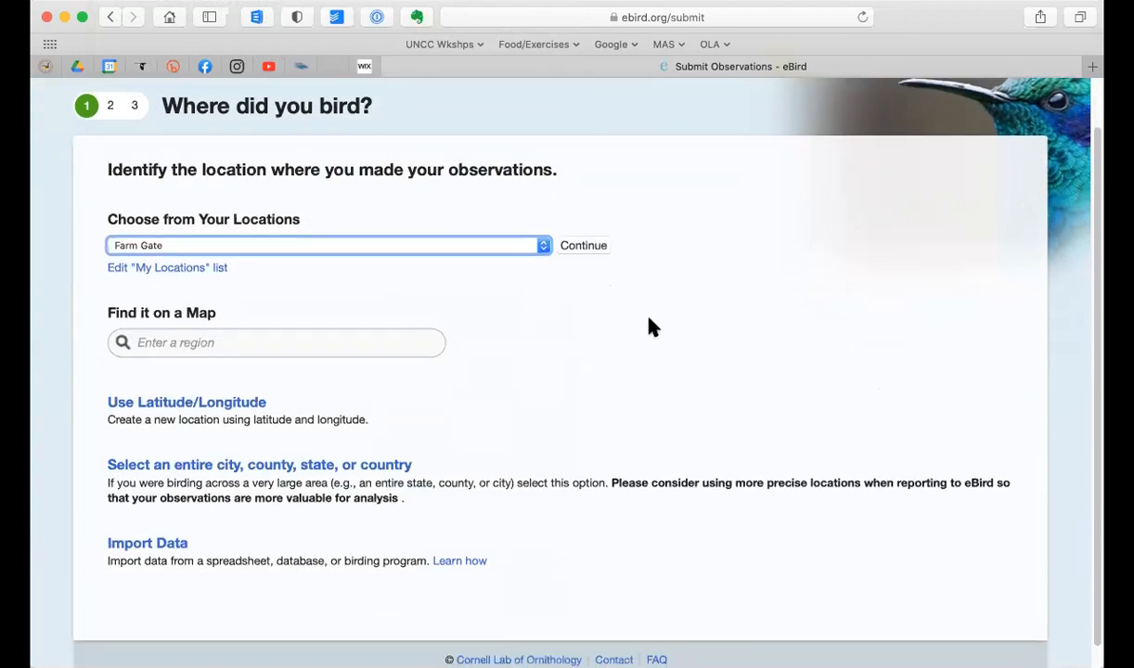
pyautogui.click(584, 247)
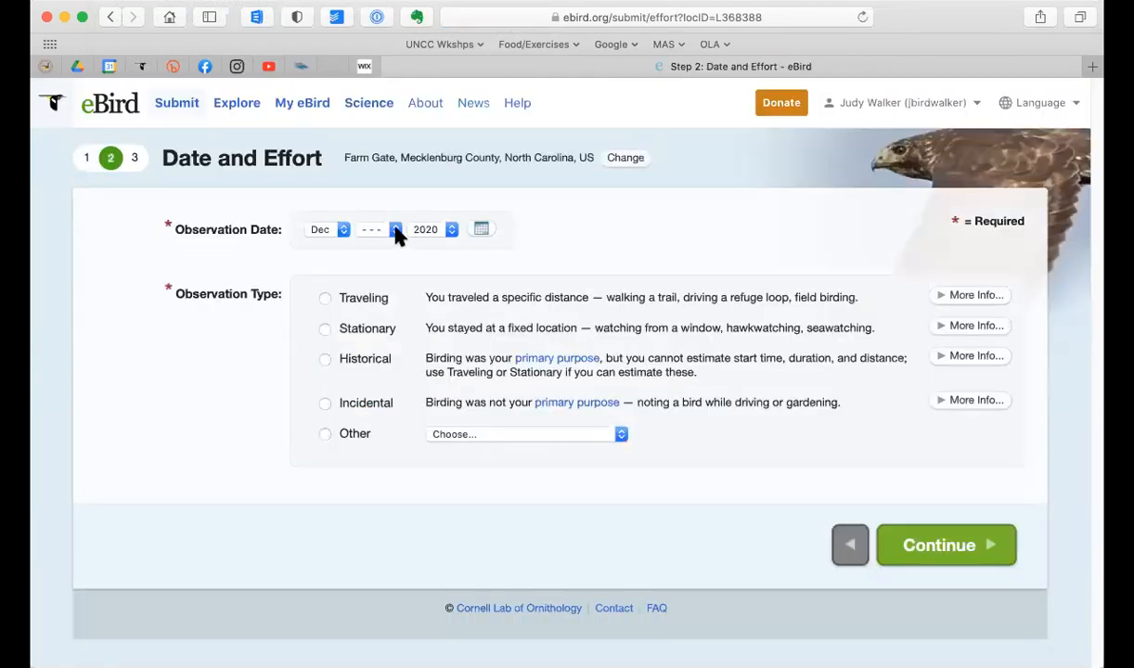
# Step: Set the observation date to Dec 28, 2020 and the type to Stationary, and leave the unfinished checklist for the home page
pyautogui.click(395, 230)
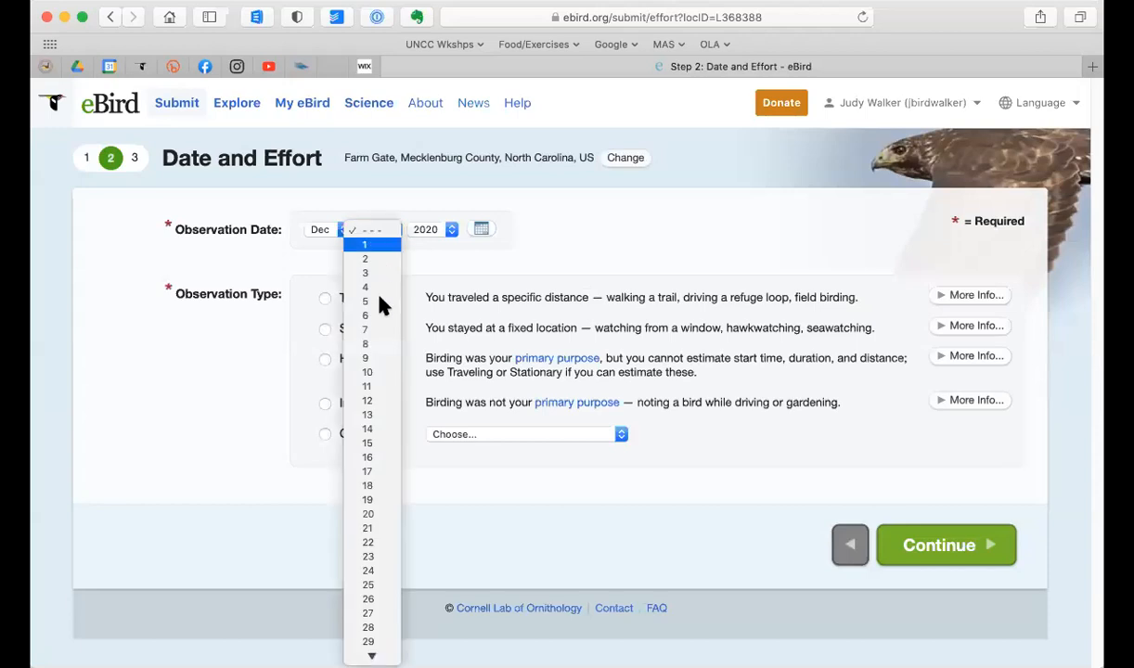
pyautogui.click(367, 629)
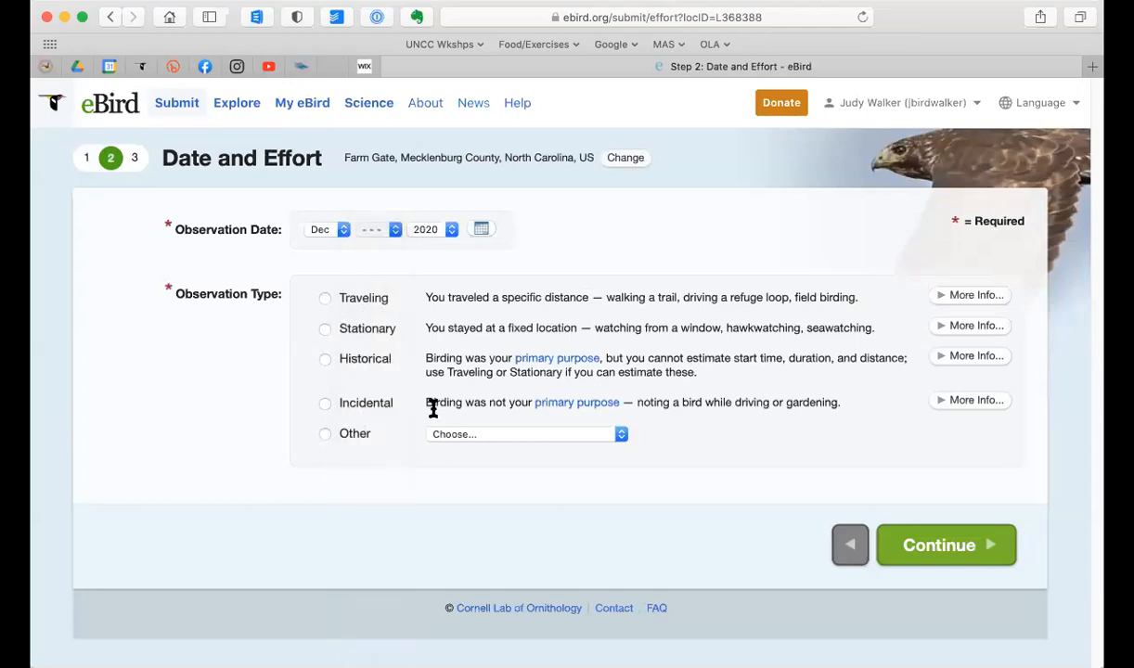
pyautogui.click(324, 331)
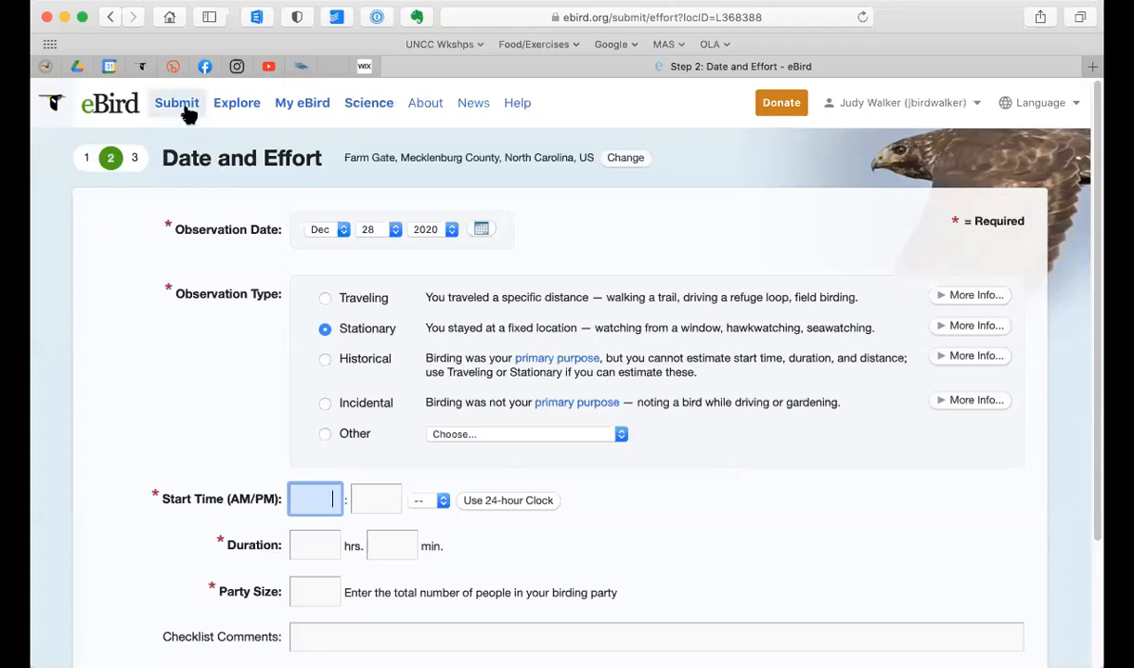
pyautogui.click(119, 107)
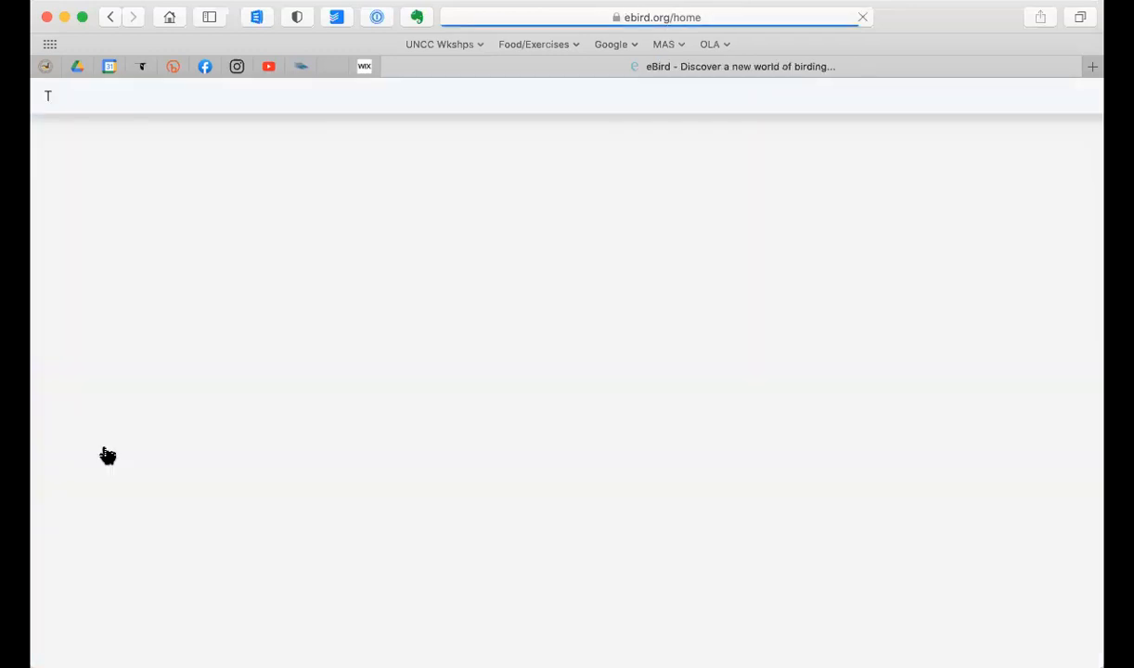